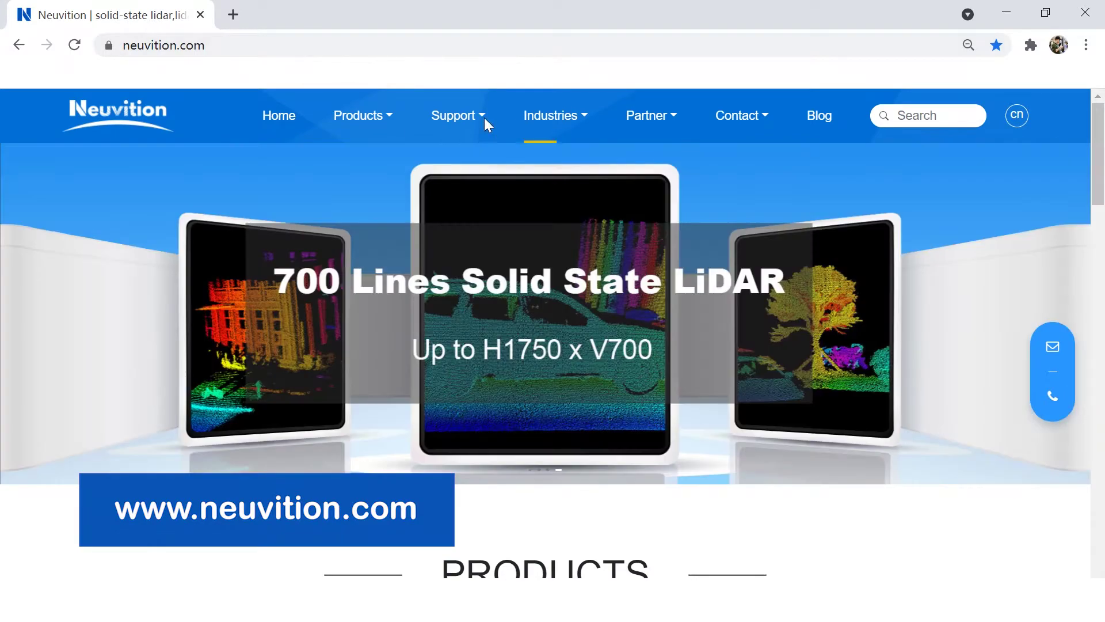
Step: Go to the Neuvition Download page and scroll to the PCD&PCZ sample files table
{"action": "mouse_move", "coordinate": [457, 118]}
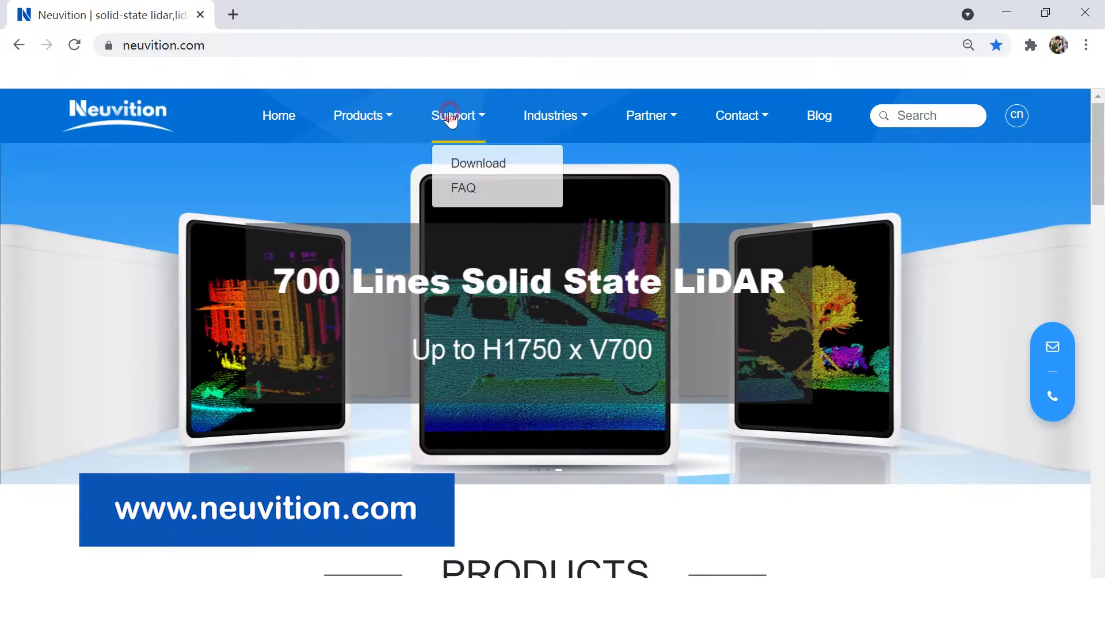
{"action": "left_click", "coordinate": [471, 164]}
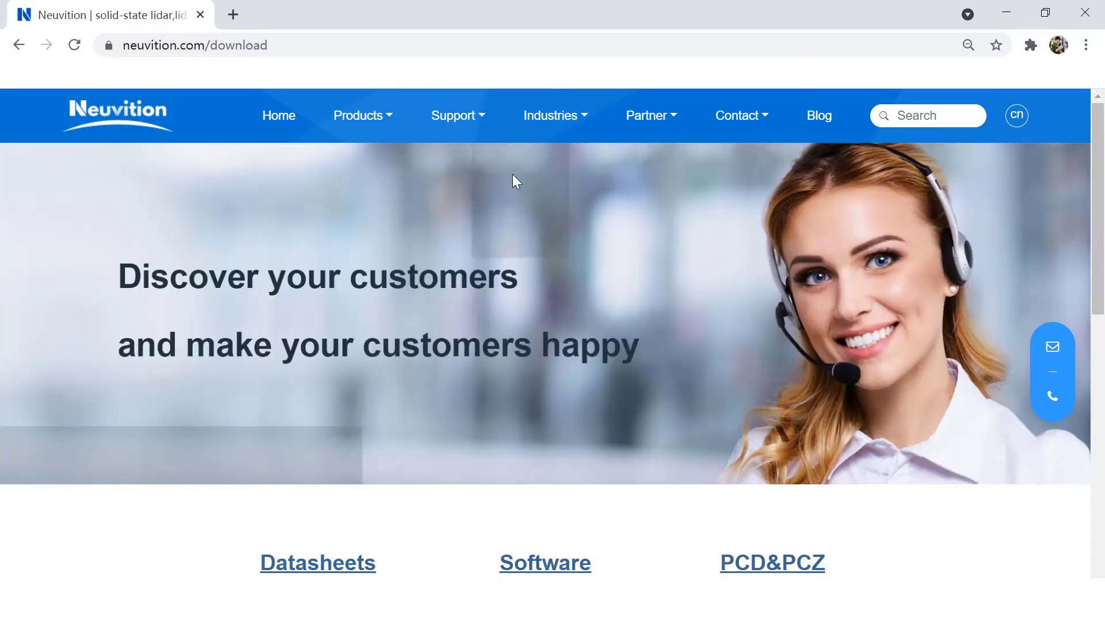
{"action": "scroll", "coordinate": [515, 219], "scroll_direction": "down", "scroll_amount": 2}
{"action": "scroll", "coordinate": [517, 230], "scroll_direction": "down", "scroll_amount": 5}
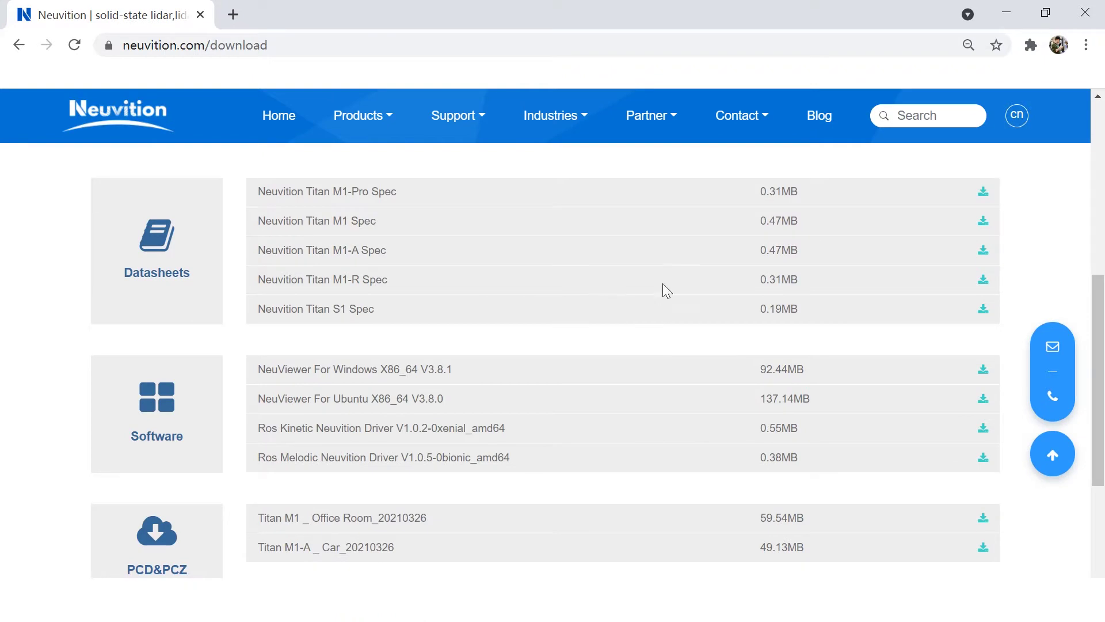
{"action": "scroll", "coordinate": [754, 354], "scroll_direction": "down", "scroll_amount": 4}
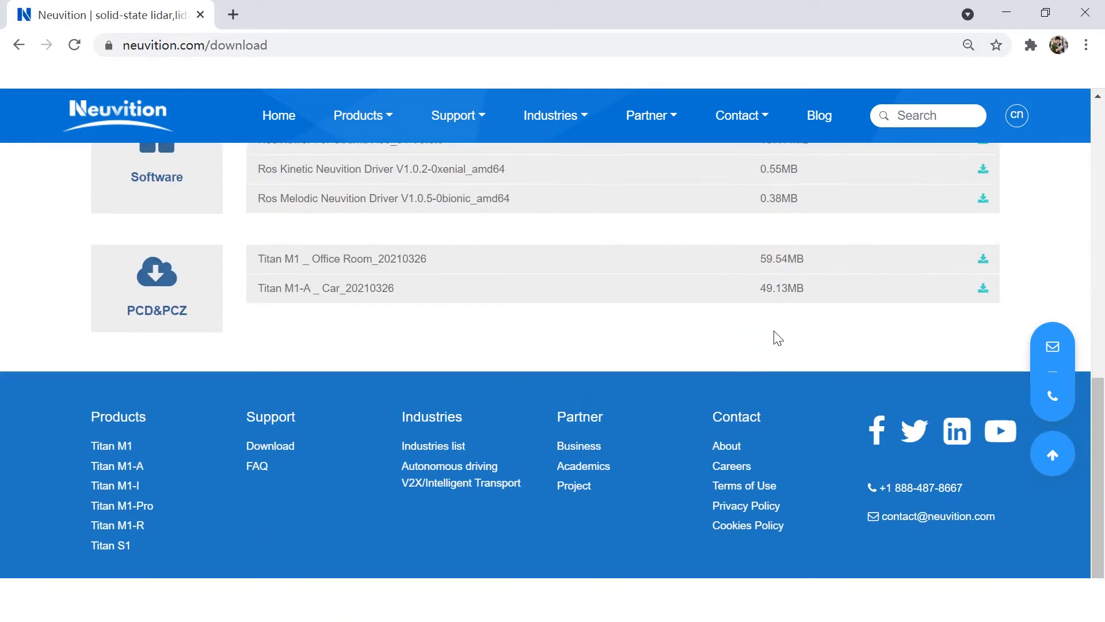
Step: Open the Titan M1 _ Office Room download form and enter the requester's name, company and phone number
{"action": "left_click", "coordinate": [983, 258]}
{"action": "left_click", "coordinate": [481, 272]}
{"action": "type", "text": "Rubicon"}
{"action": "left_click", "coordinate": [616, 268]}
{"action": "type", "text": "Neuvition"}
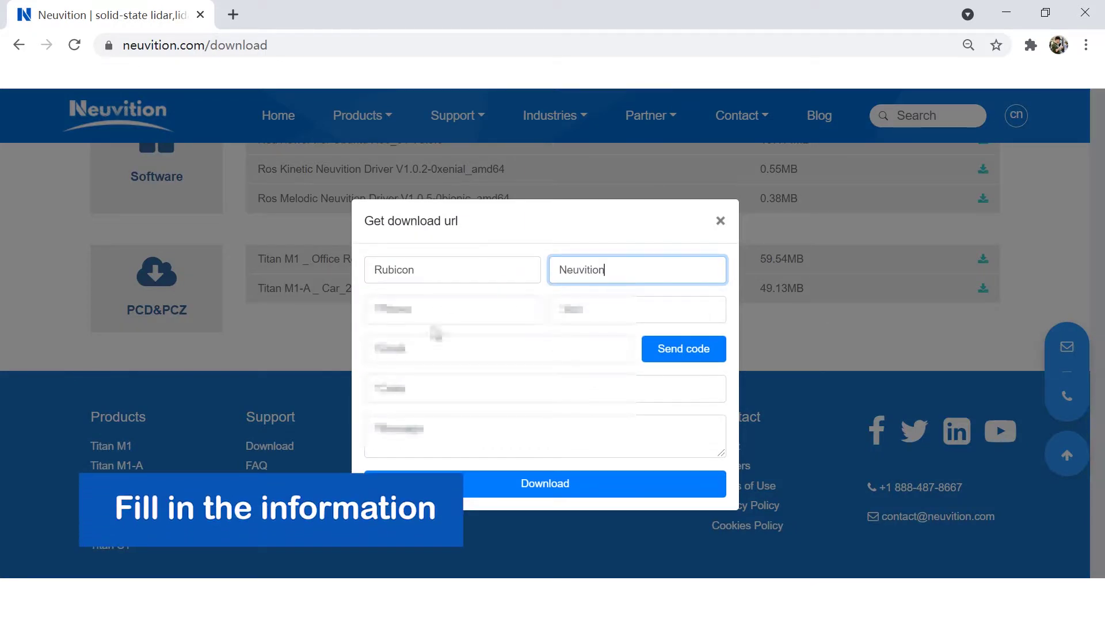
{"action": "left_click", "coordinate": [449, 311]}
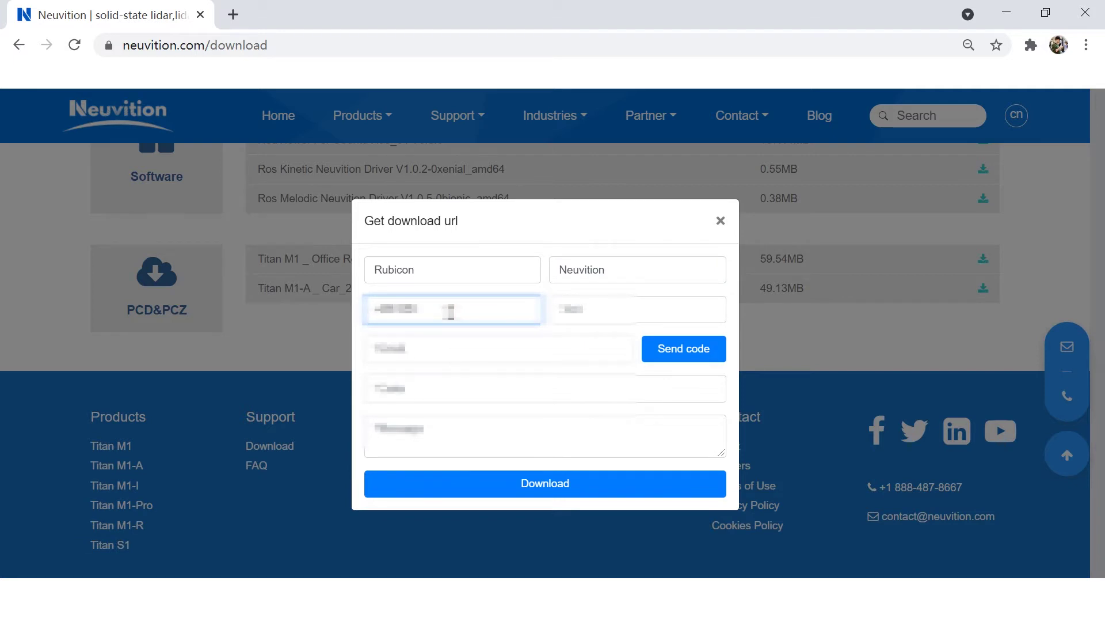
Step: Add the job title and e-mail, request and enter the verification code, then submit the form
{"action": "left_click", "coordinate": [662, 304]}
{"action": "type", "text": "Eng"}
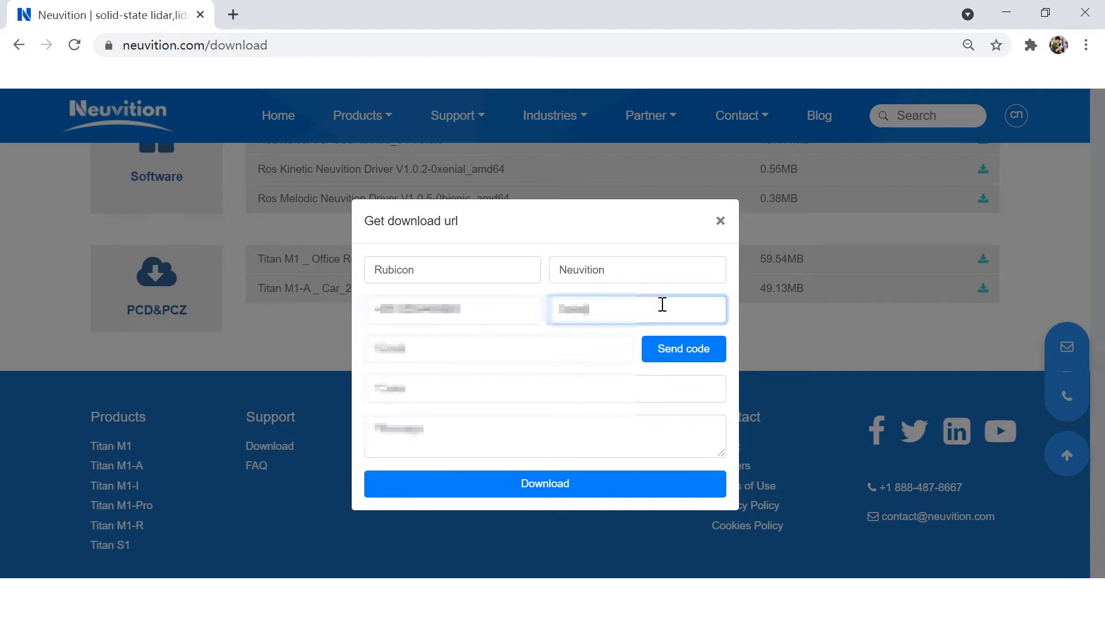
{"action": "left_click", "coordinate": [546, 349]}
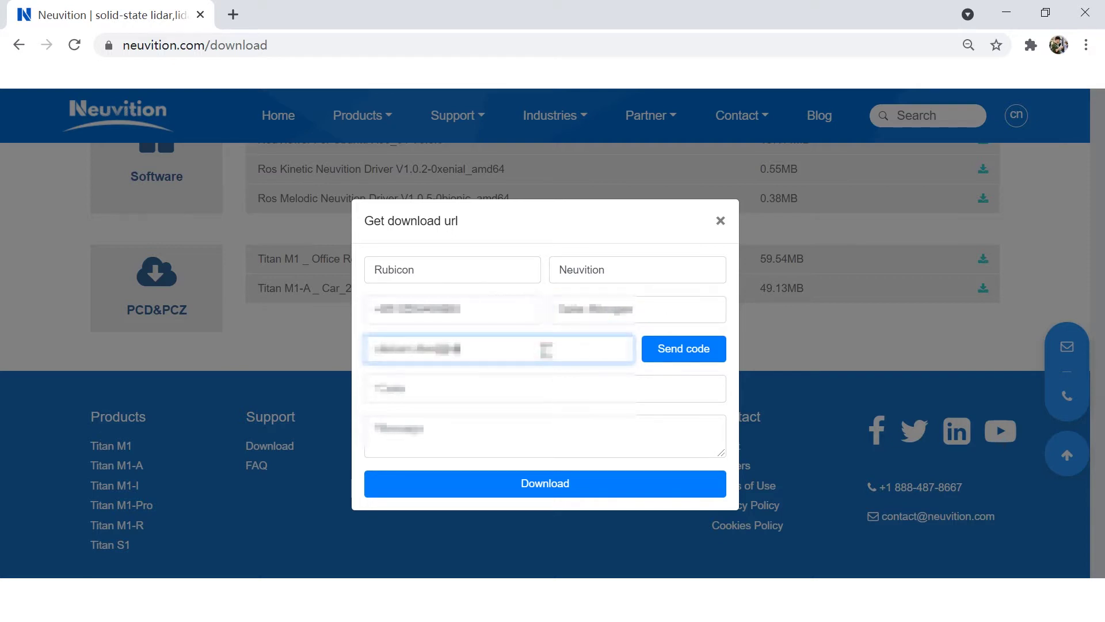
{"action": "left_click", "coordinate": [675, 354]}
{"action": "left_click", "coordinate": [528, 388]}
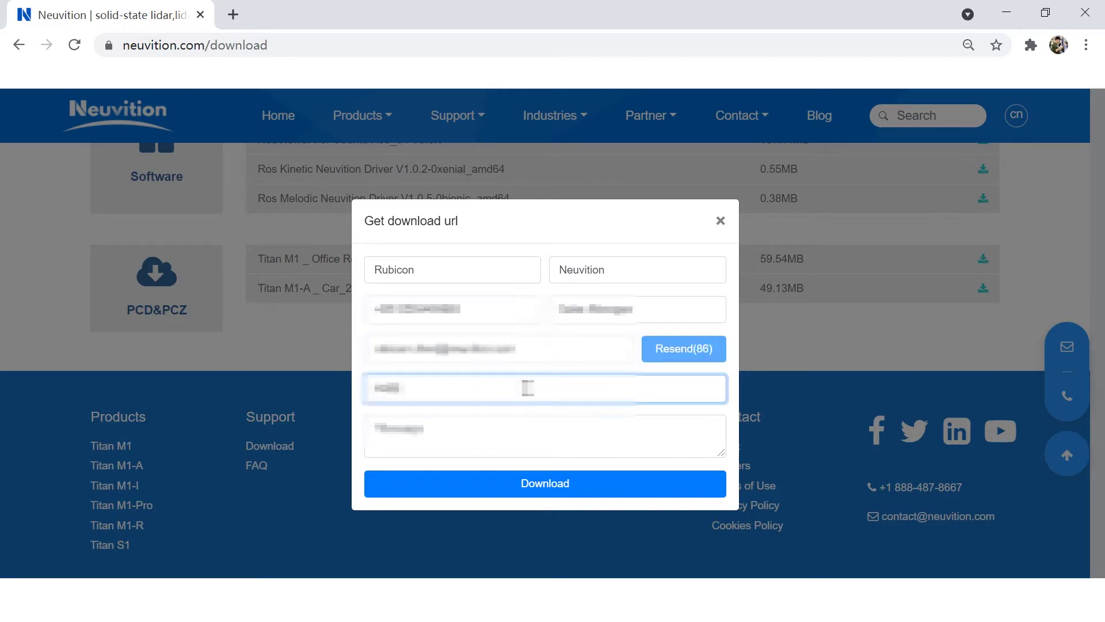
{"action": "left_click", "coordinate": [568, 485]}
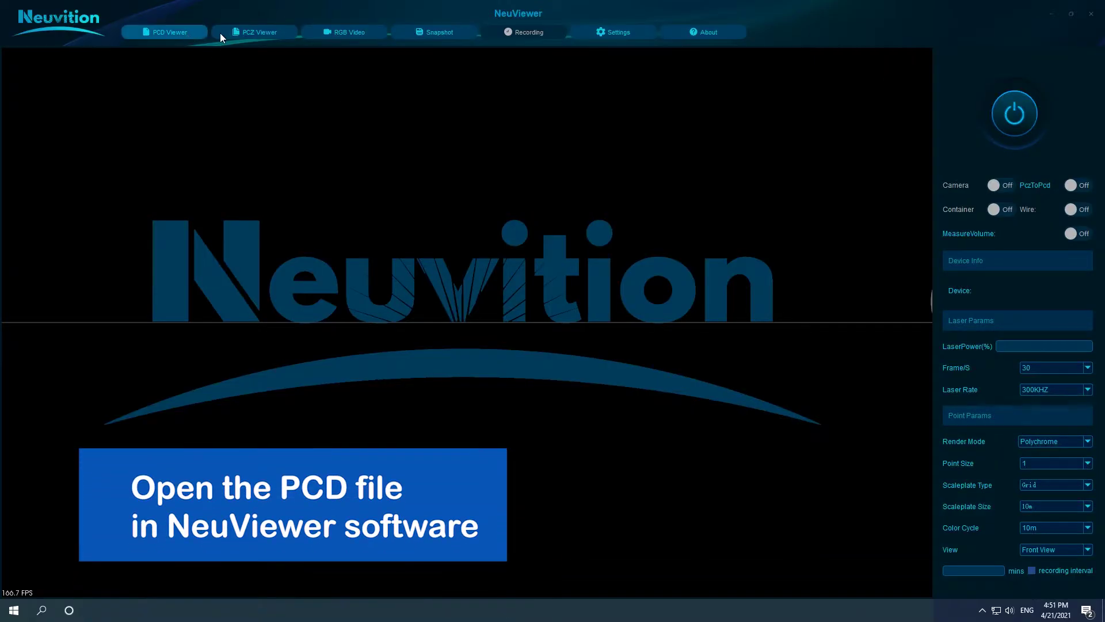
Step: Open Titan M1-A _ Car.pcd from Local Disk (E:) in the PCD Viewer and zoom in on the cars
{"action": "left_click", "coordinate": [165, 33]}
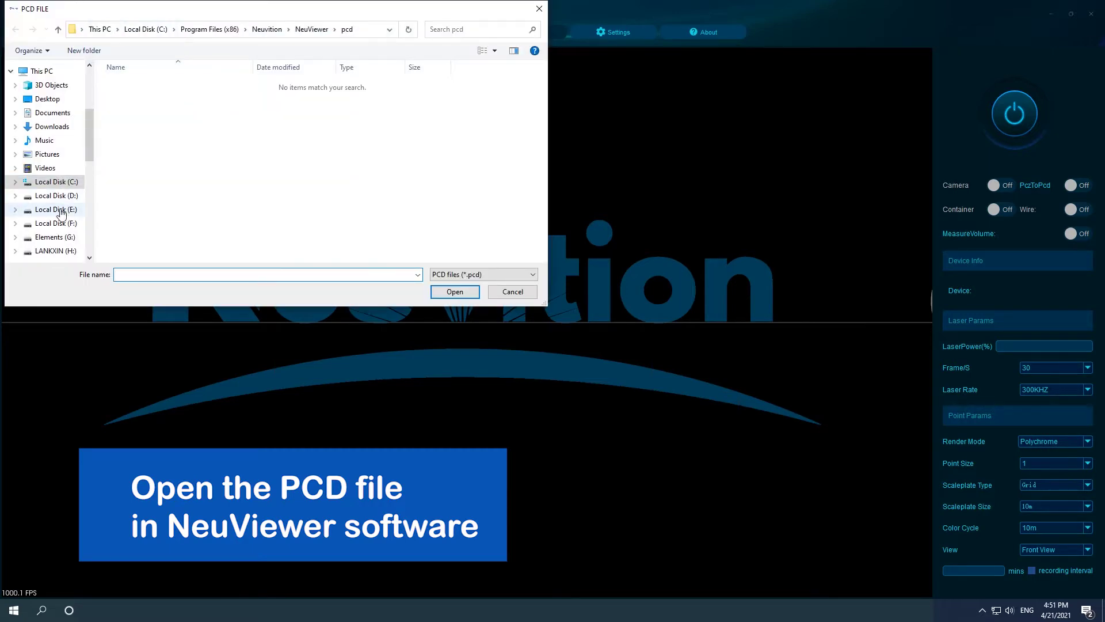
{"action": "left_click", "coordinate": [60, 210]}
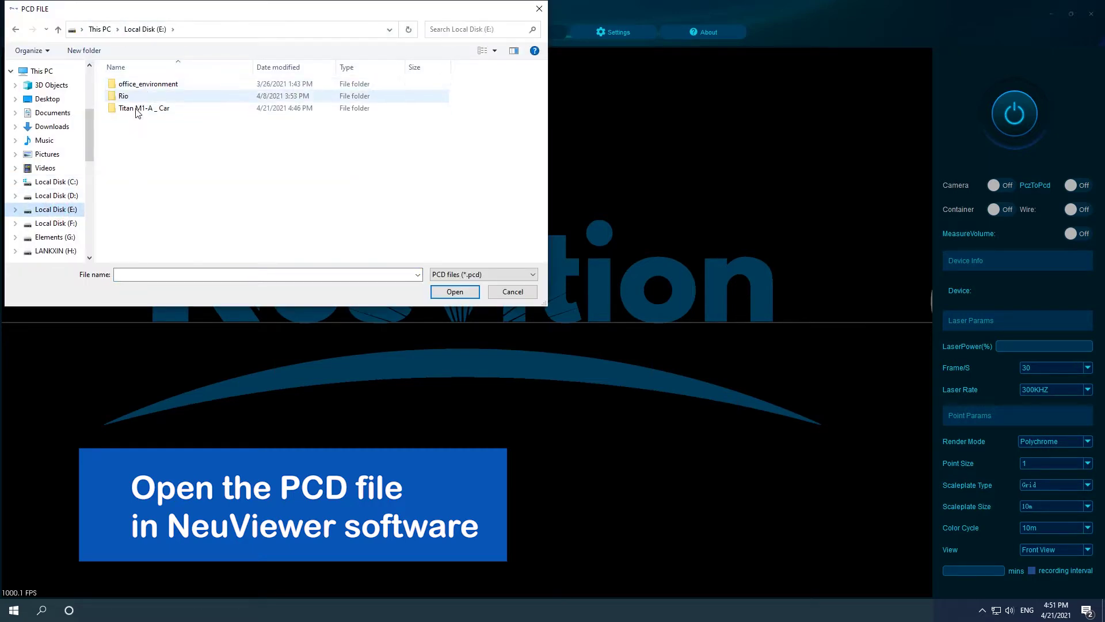
{"action": "double_click", "coordinate": [153, 109]}
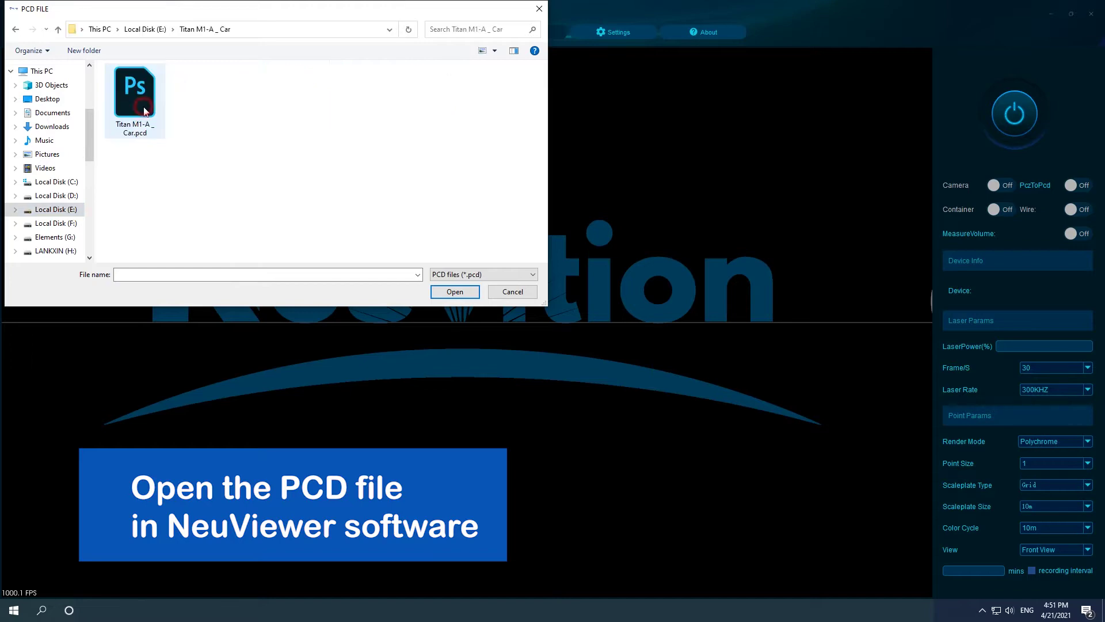
{"action": "left_click", "coordinate": [141, 102]}
{"action": "left_click", "coordinate": [438, 292]}
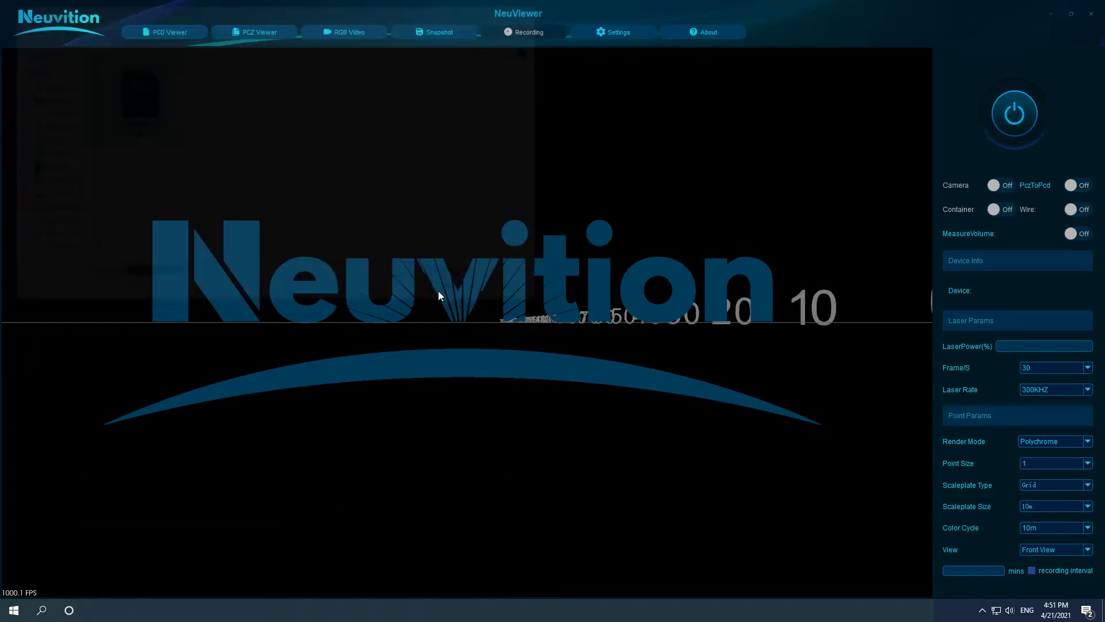
{"action": "scroll", "coordinate": [468, 299], "scroll_direction": "up", "scroll_amount": 5}
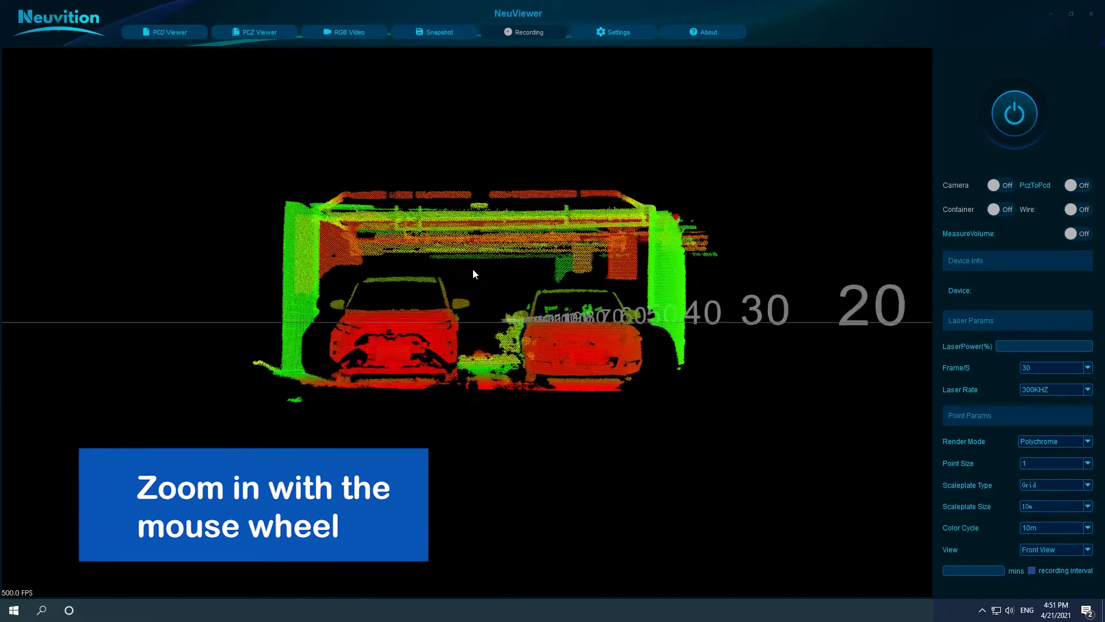
{"action": "scroll", "coordinate": [489, 257], "scroll_direction": "up", "scroll_amount": 3}
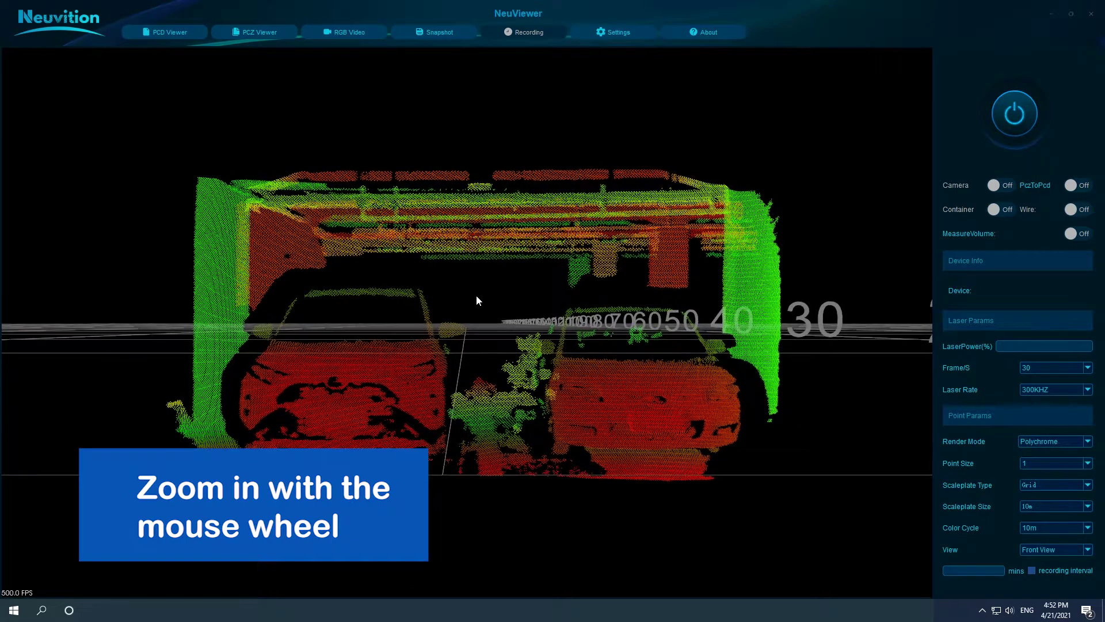
{"action": "scroll", "coordinate": [478, 294], "scroll_direction": "up", "scroll_amount": 3}
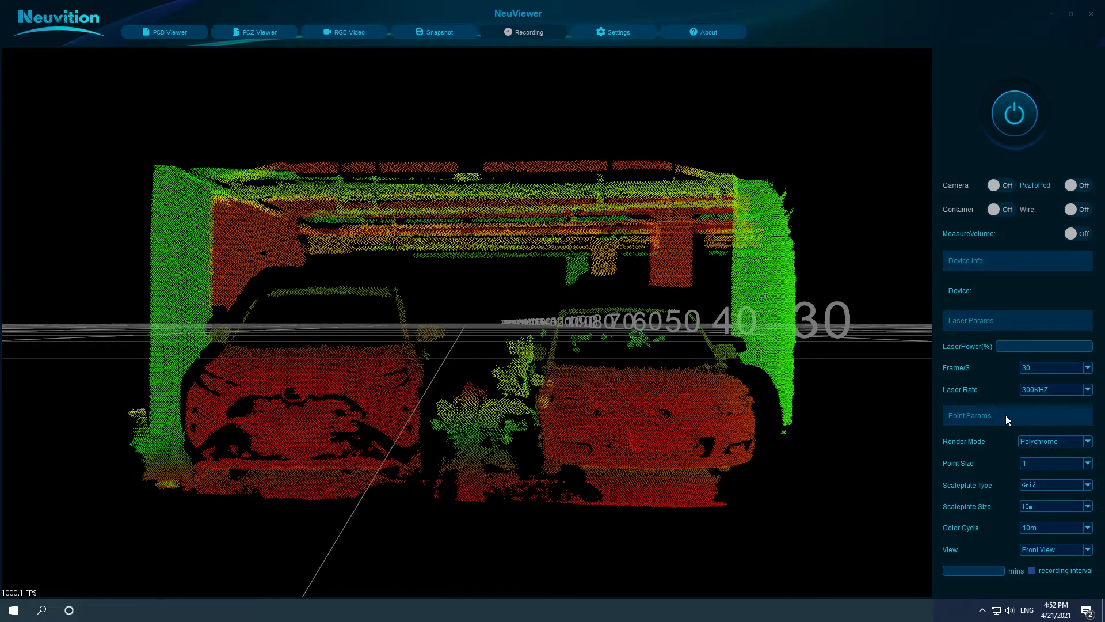
Step: Step the Point Size up through 2 and 3 to 4
{"action": "left_click", "coordinate": [1040, 465]}
{"action": "left_click", "coordinate": [1034, 487]}
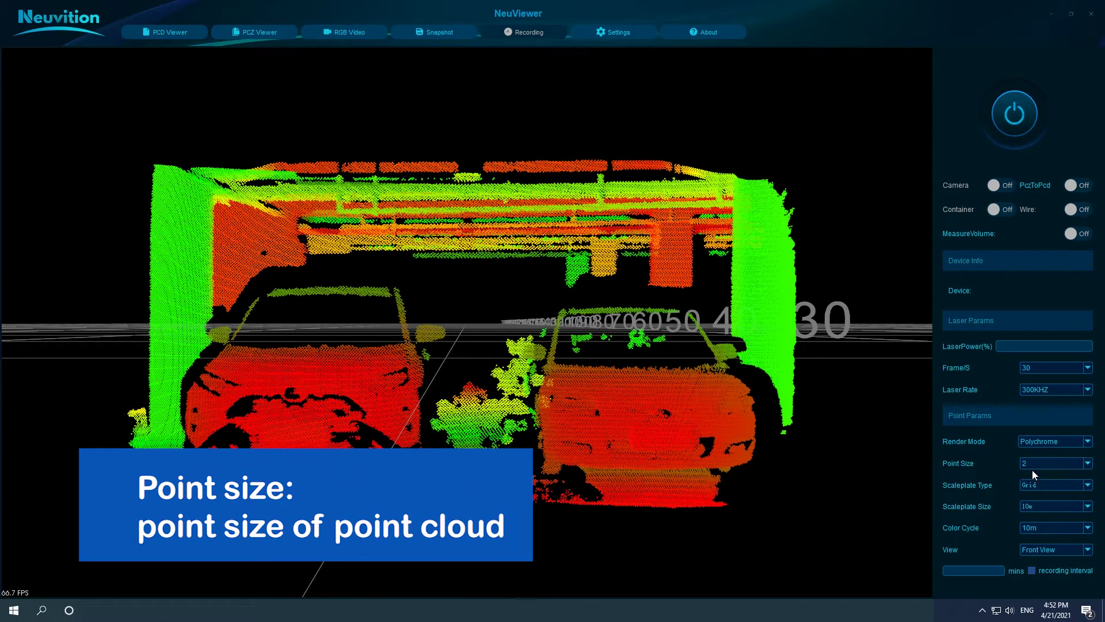
{"action": "left_click", "coordinate": [1025, 462]}
{"action": "left_click", "coordinate": [1031, 489]}
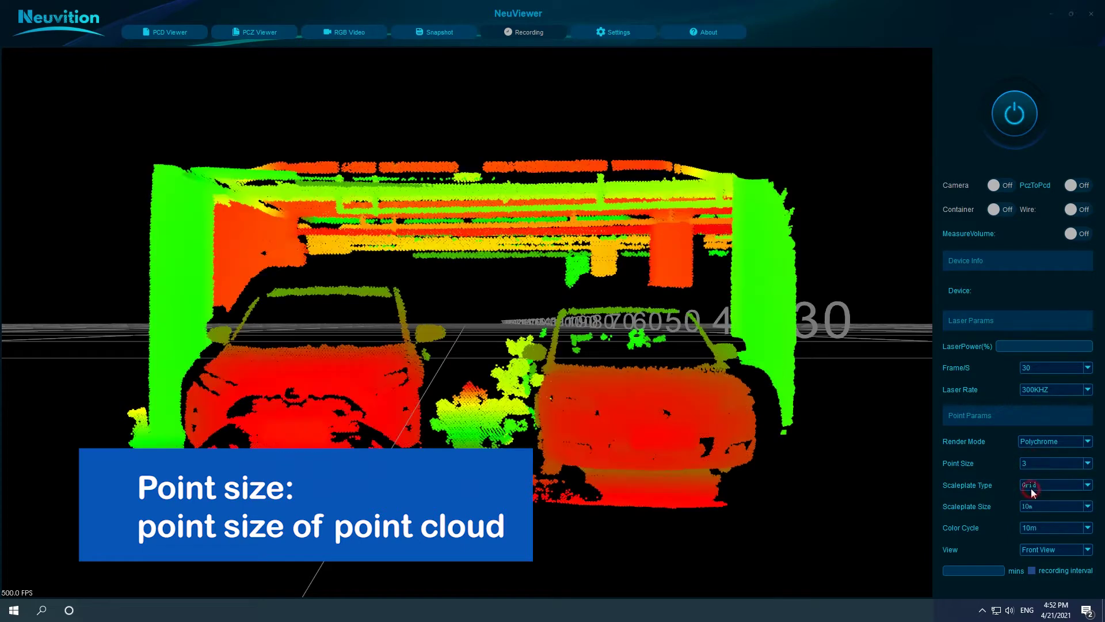
{"action": "left_click", "coordinate": [1035, 464]}
{"action": "left_click", "coordinate": [1031, 499]}
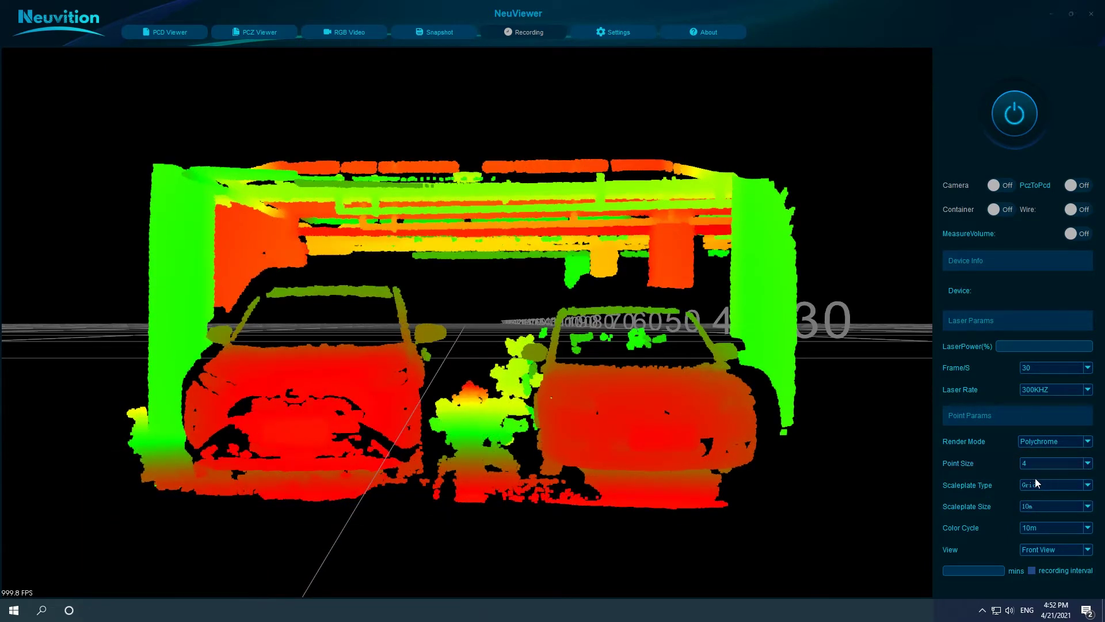
{"action": "left_click", "coordinate": [1037, 485]}
Step: Try the Circle and NULL scale plates, tilting the view, then settle on a 1m grid
{"action": "left_click", "coordinate": [1030, 499]}
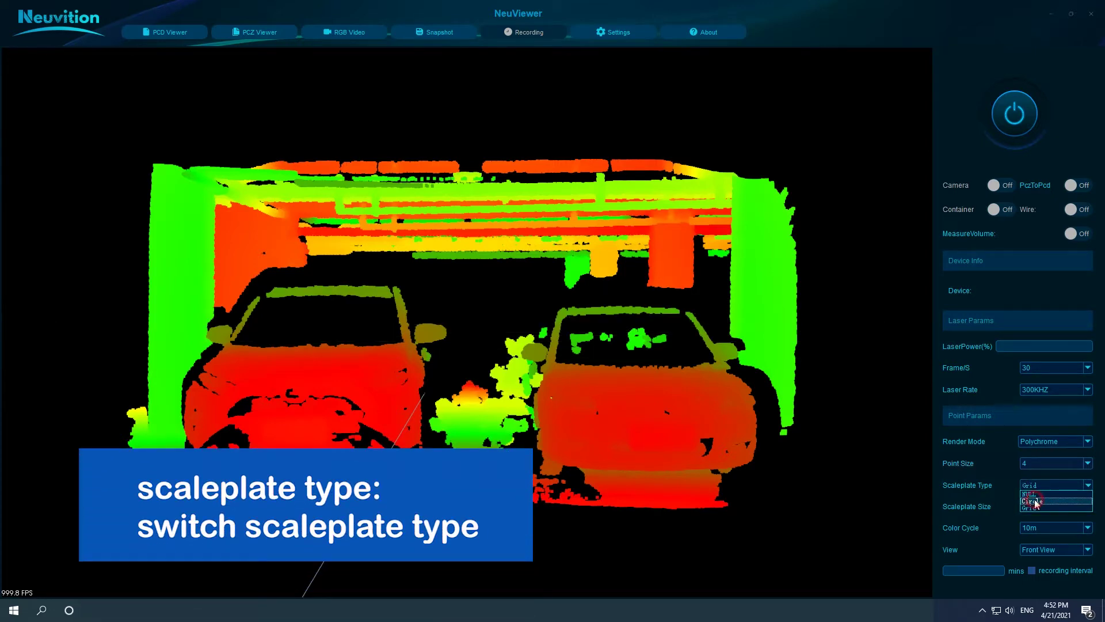
{"action": "left_click_drag", "start_coordinate": [530, 343], "coordinate": [532, 271]}
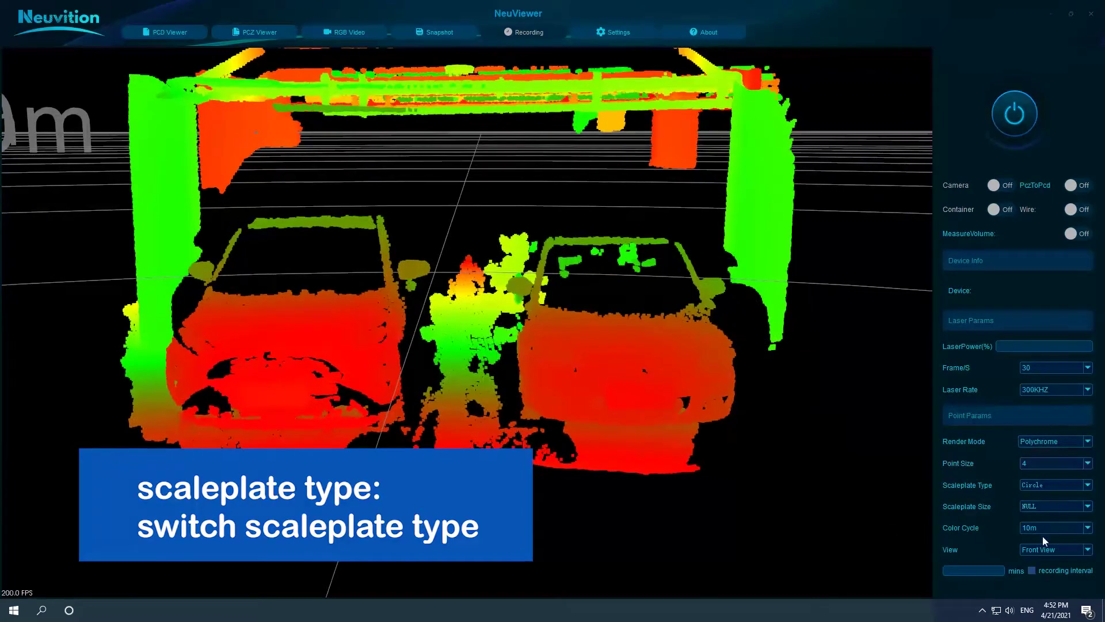
{"action": "left_click", "coordinate": [1051, 490]}
{"action": "left_click", "coordinate": [1046, 499]}
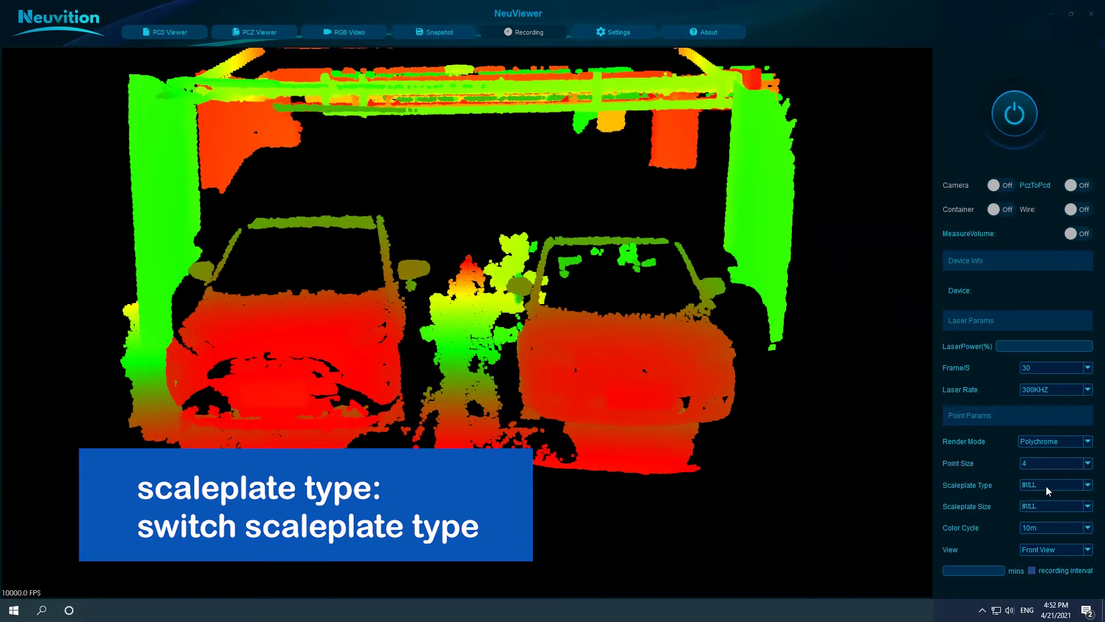
{"action": "left_click", "coordinate": [1046, 494]}
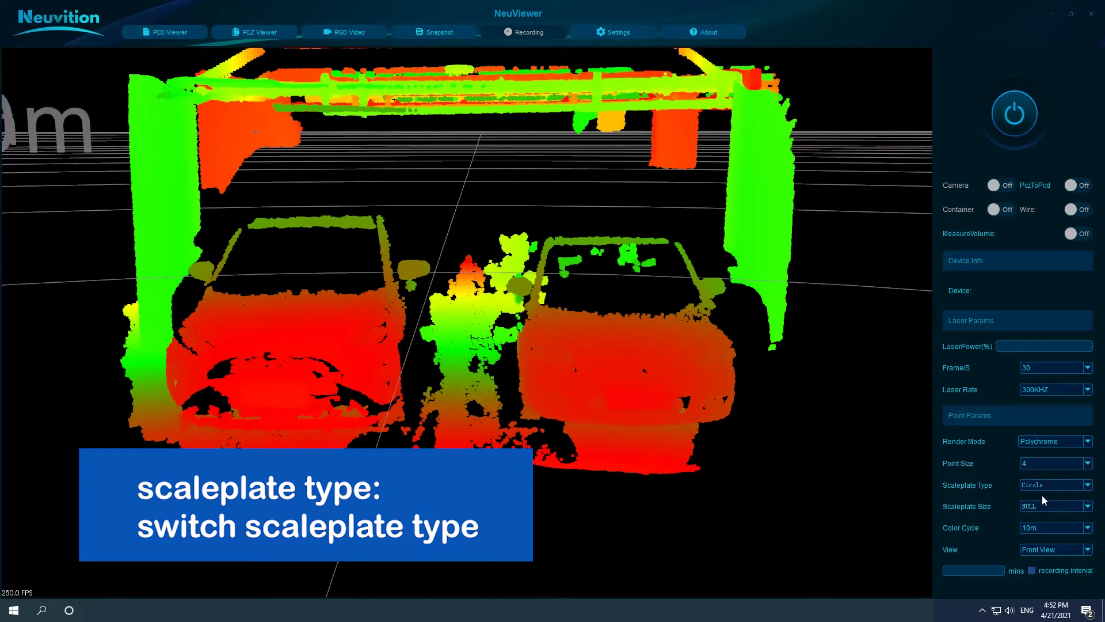
{"action": "left_click", "coordinate": [1038, 504]}
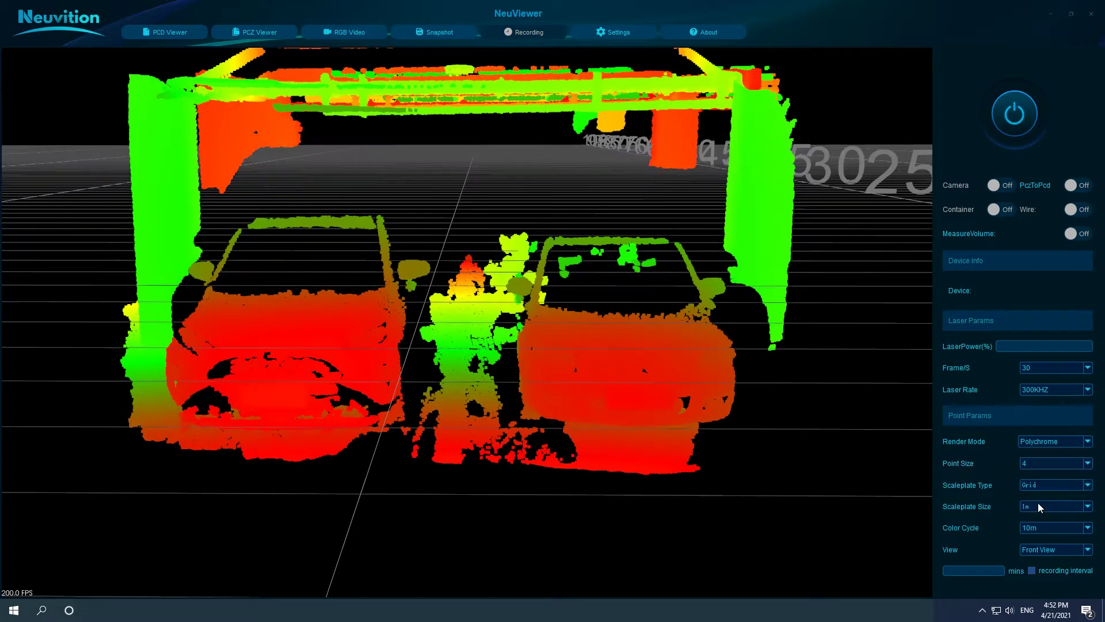
{"action": "left_click", "coordinate": [1035, 510]}
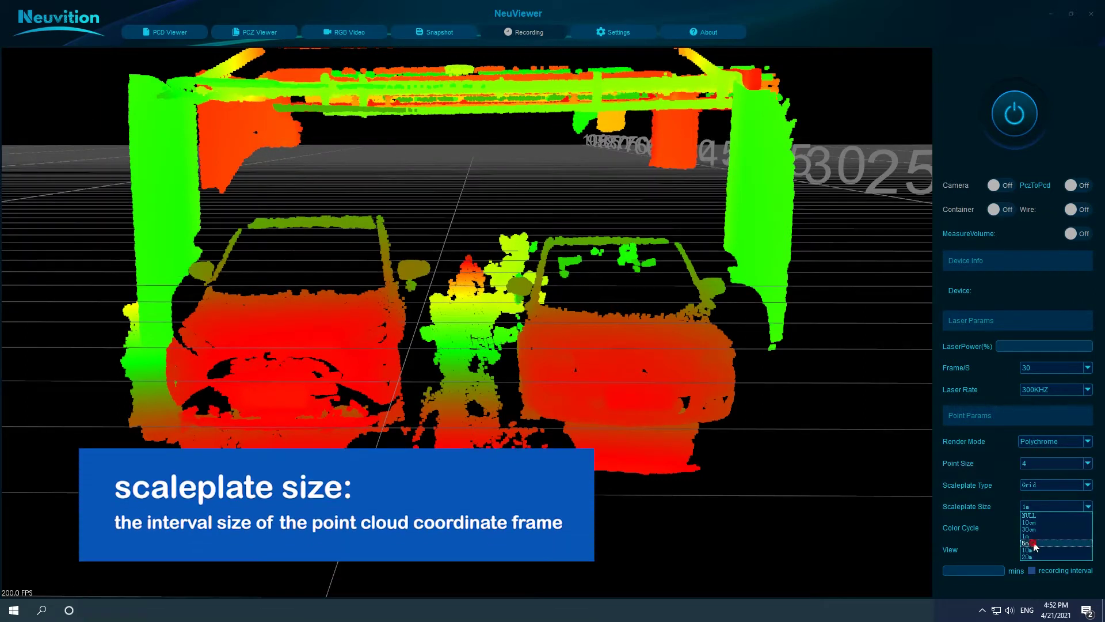
Step: Cycle the Scaleplate Size through 5m, 10m and 20m before choosing 1m again
{"action": "left_click", "coordinate": [1034, 544]}
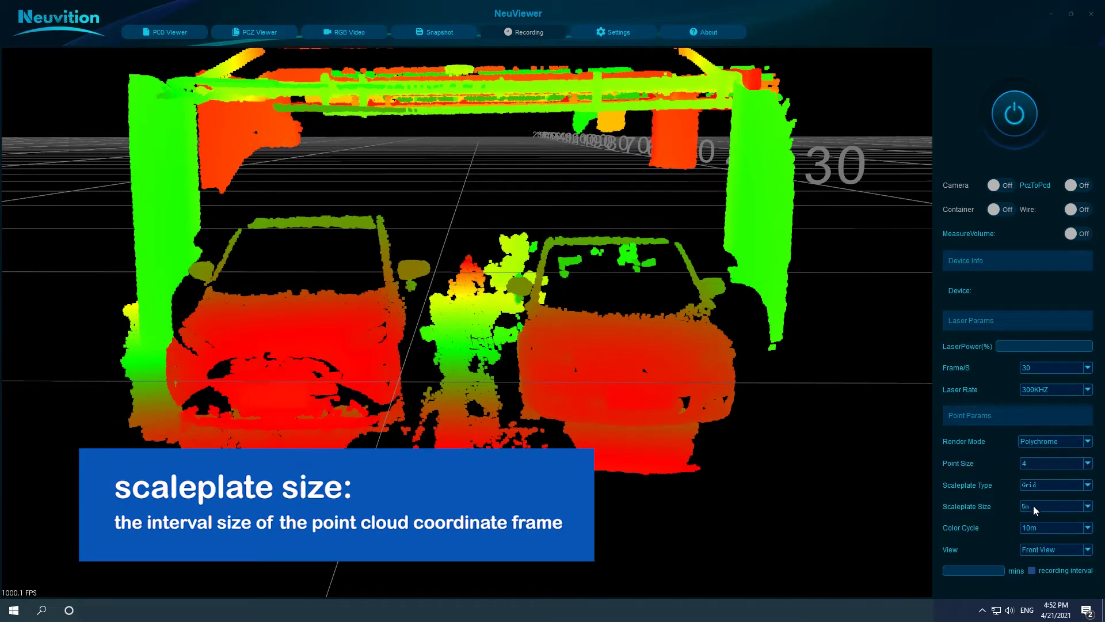
{"action": "left_click", "coordinate": [1035, 507]}
{"action": "left_click", "coordinate": [1036, 544]}
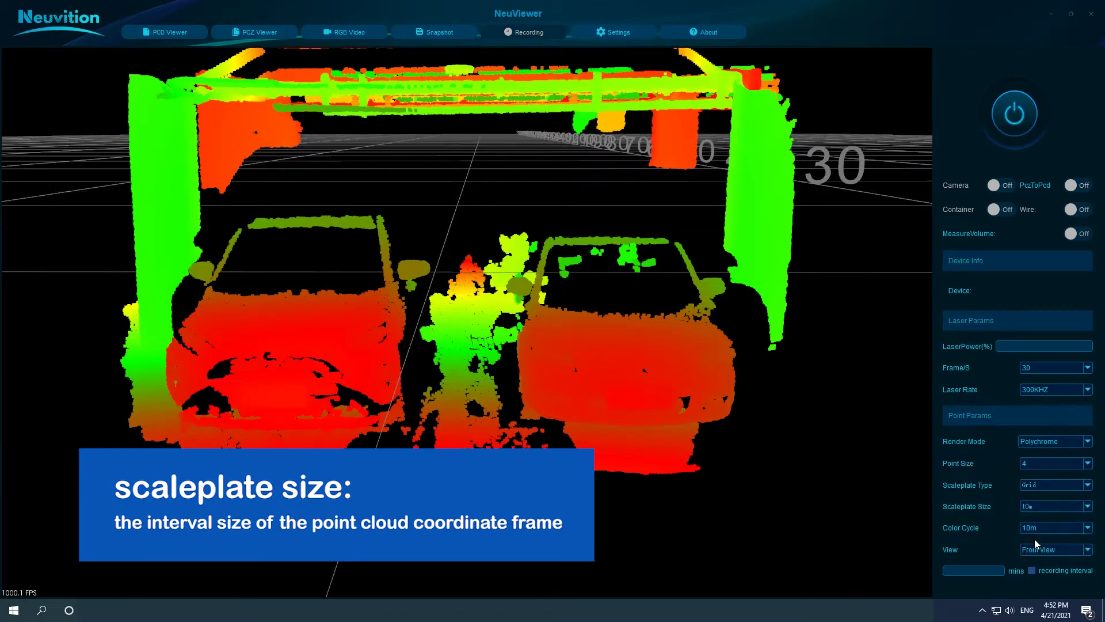
{"action": "left_click", "coordinate": [1034, 506]}
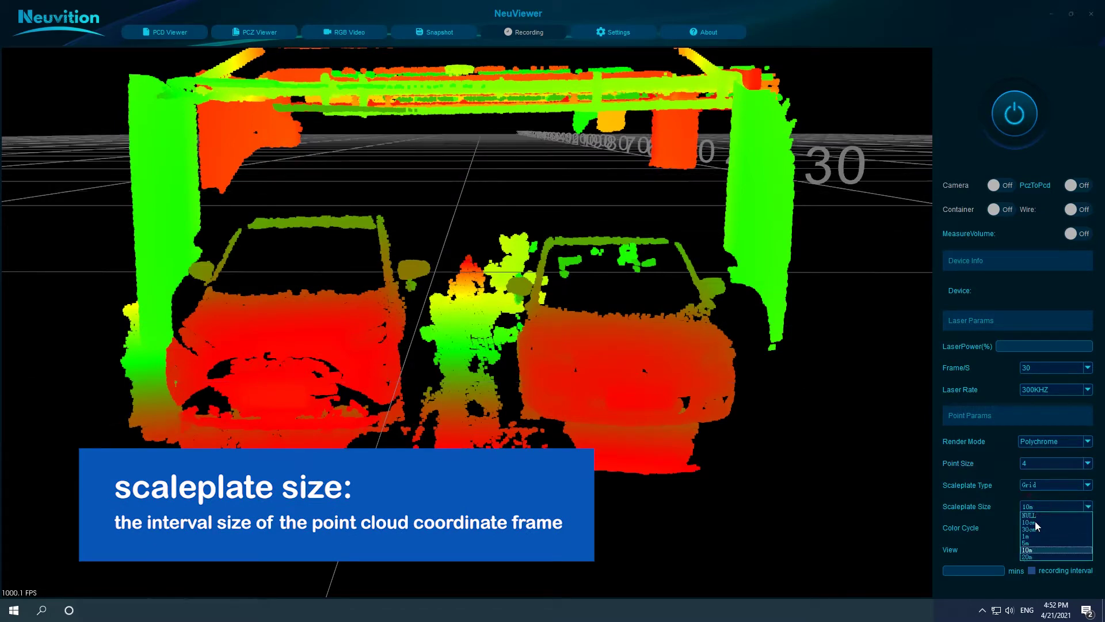
{"action": "left_click", "coordinate": [1034, 555]}
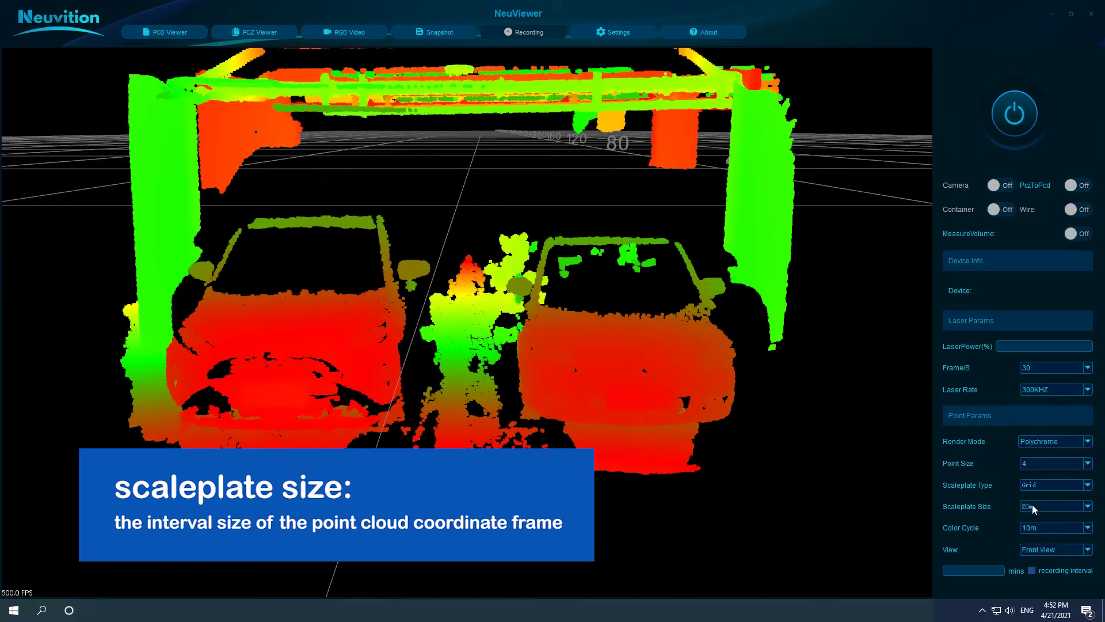
{"action": "left_click", "coordinate": [1031, 506]}
{"action": "left_click", "coordinate": [1030, 536]}
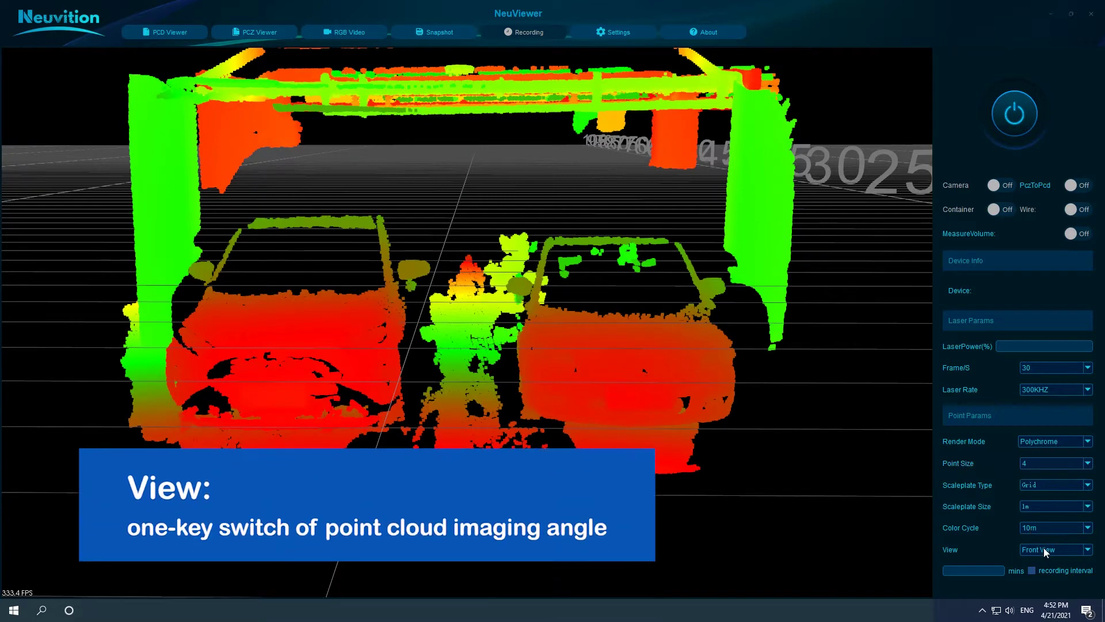
Step: Set the View dropdown to Top View and zoom in on the point cloud
{"action": "left_click", "coordinate": [1038, 550]}
{"action": "left_click", "coordinate": [1038, 569]}
{"action": "scroll", "coordinate": [448, 375], "scroll_direction": "up", "scroll_amount": 5}
{"action": "scroll", "coordinate": [451, 375], "scroll_direction": "down", "scroll_amount": 5}
{"action": "scroll", "coordinate": [451, 475], "scroll_direction": "up", "scroll_amount": 5}
{"action": "scroll", "coordinate": [441, 378], "scroll_direction": "up", "scroll_amount": 3}
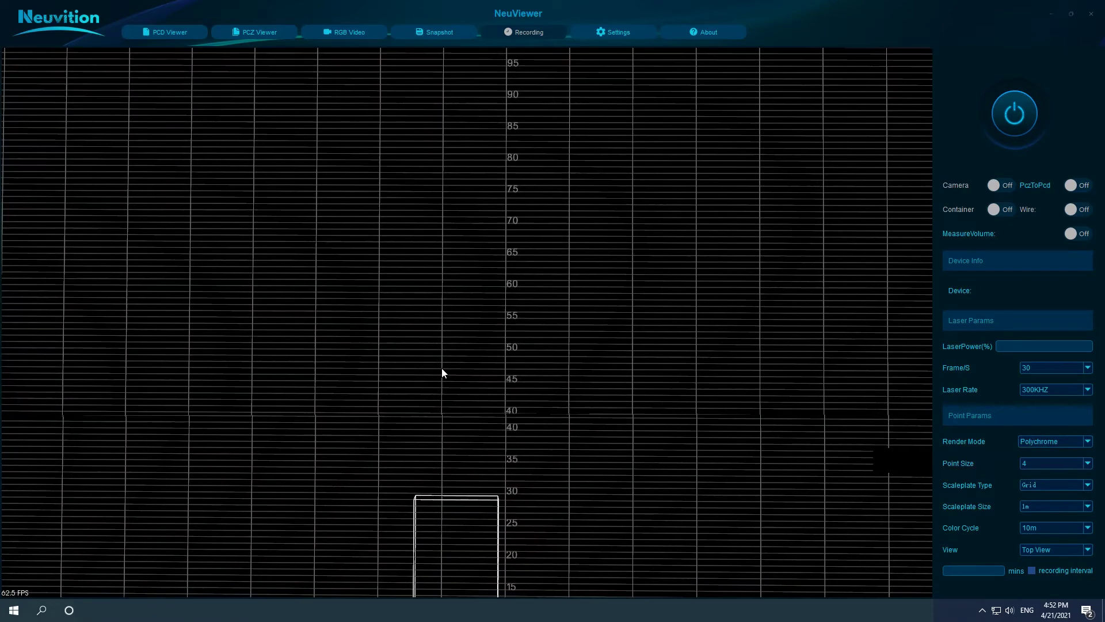
{"action": "scroll", "coordinate": [441, 427], "scroll_direction": "up", "scroll_amount": 3}
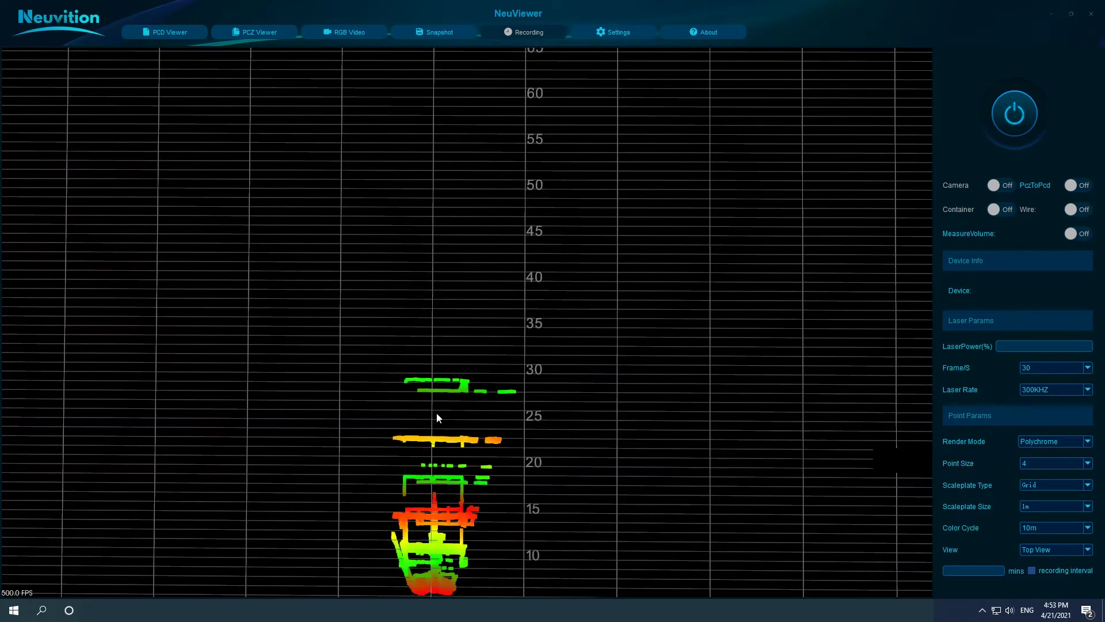
{"action": "scroll", "coordinate": [444, 456], "scroll_direction": "up", "scroll_amount": 2}
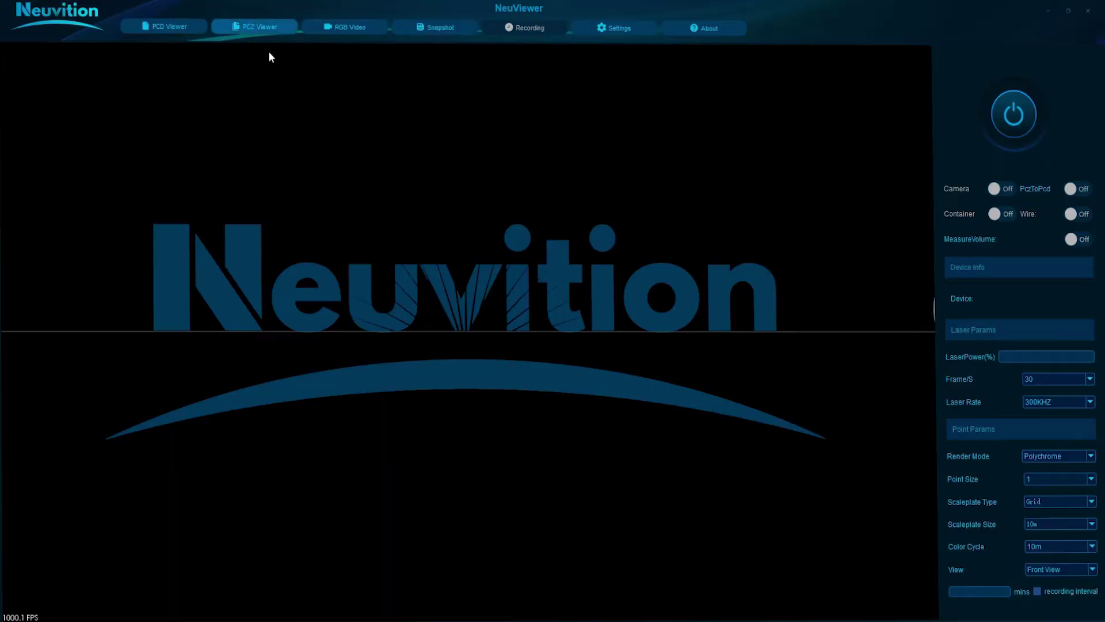
Step: Browse via Local Disk (E:) to office_environment and open neuvition_1202_18174.pcz in the PCZ Viewer
{"action": "left_click", "coordinate": [262, 29]}
{"action": "left_click", "coordinate": [148, 23]}
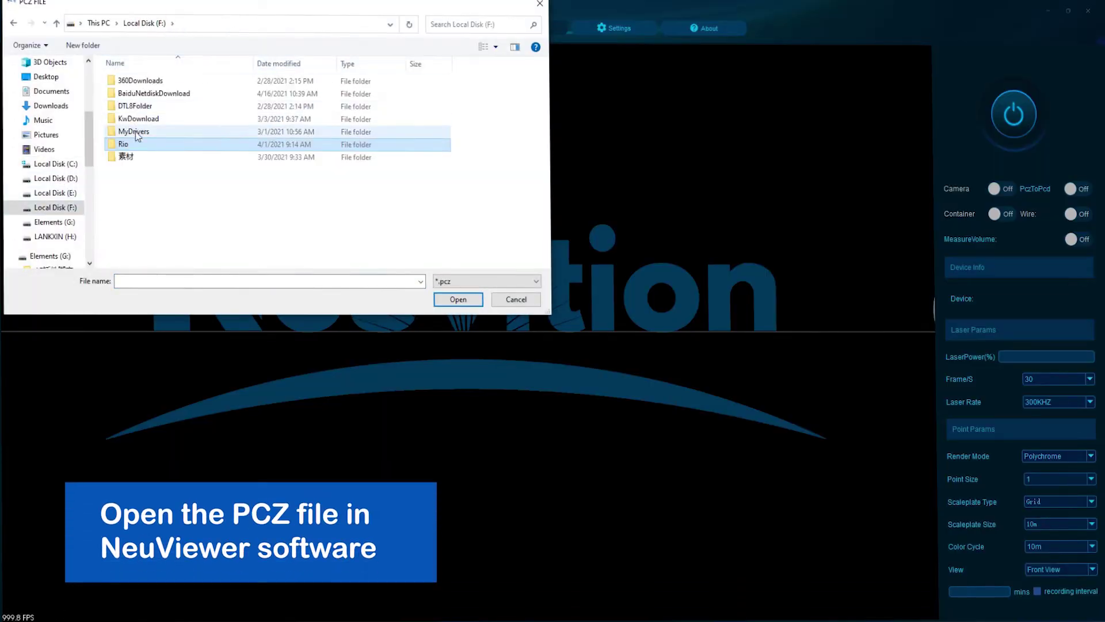
{"action": "left_click", "coordinate": [55, 193]}
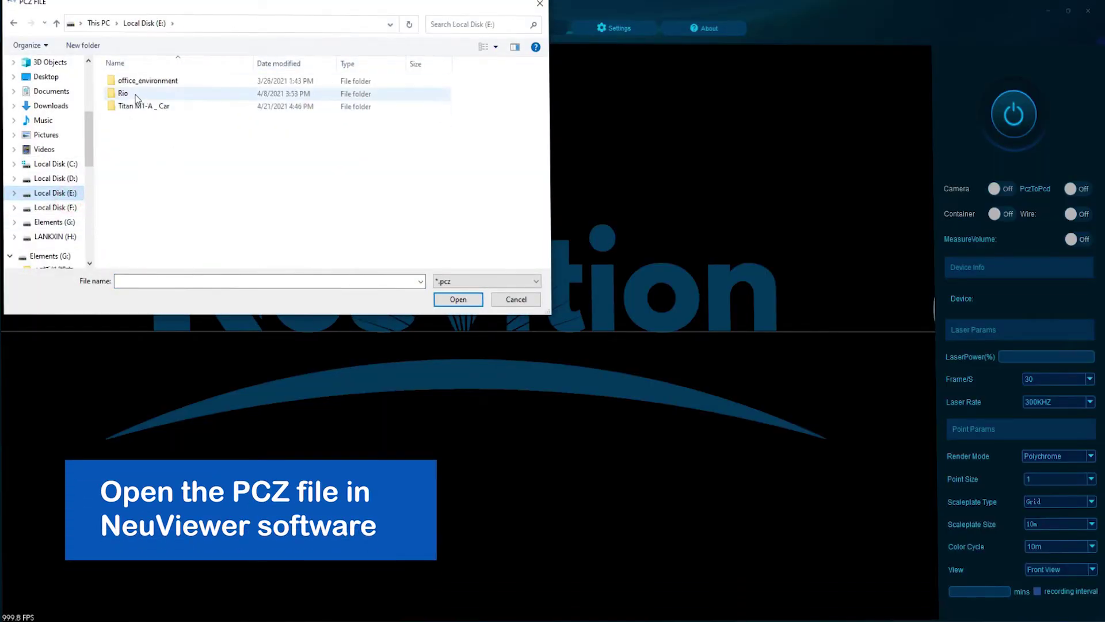
{"action": "left_click", "coordinate": [98, 23]}
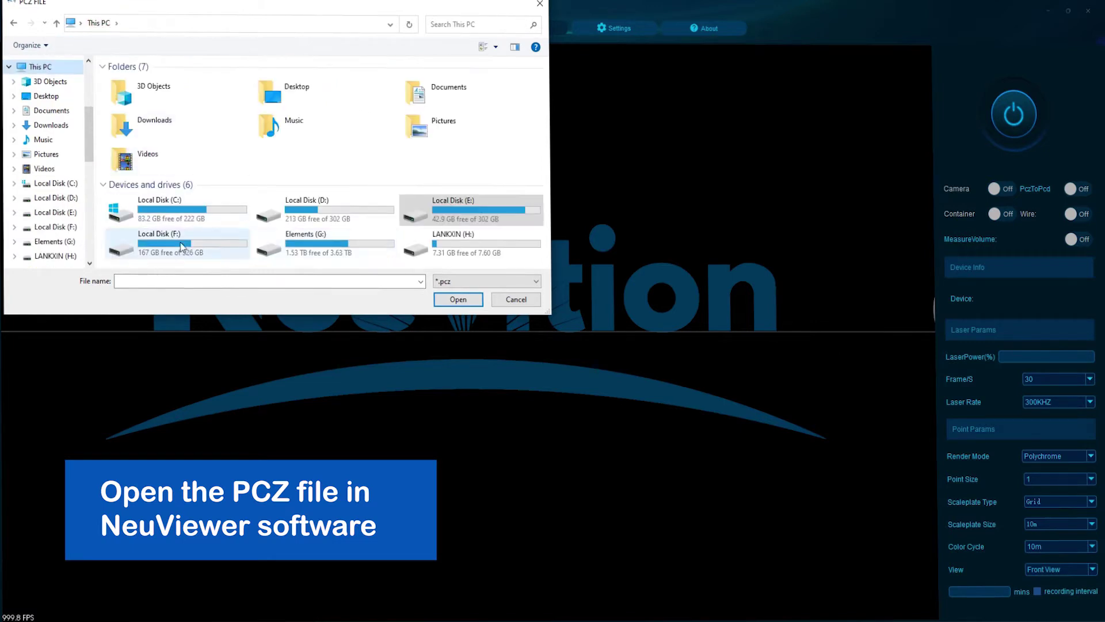
{"action": "double_click", "coordinate": [433, 208]}
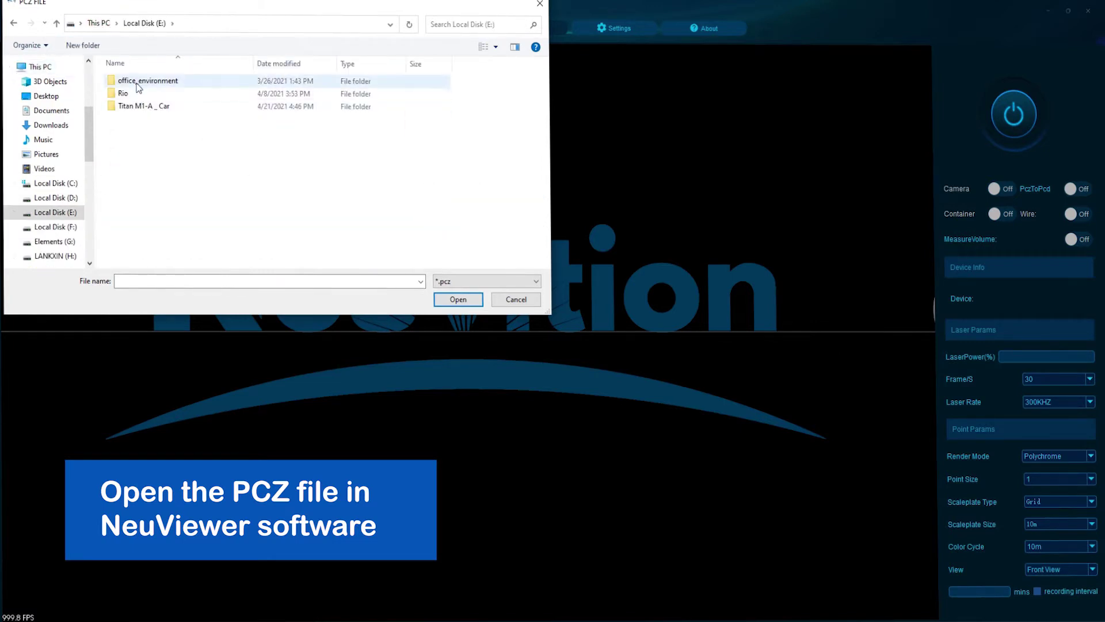
{"action": "double_click", "coordinate": [138, 81]}
{"action": "left_click", "coordinate": [133, 98]}
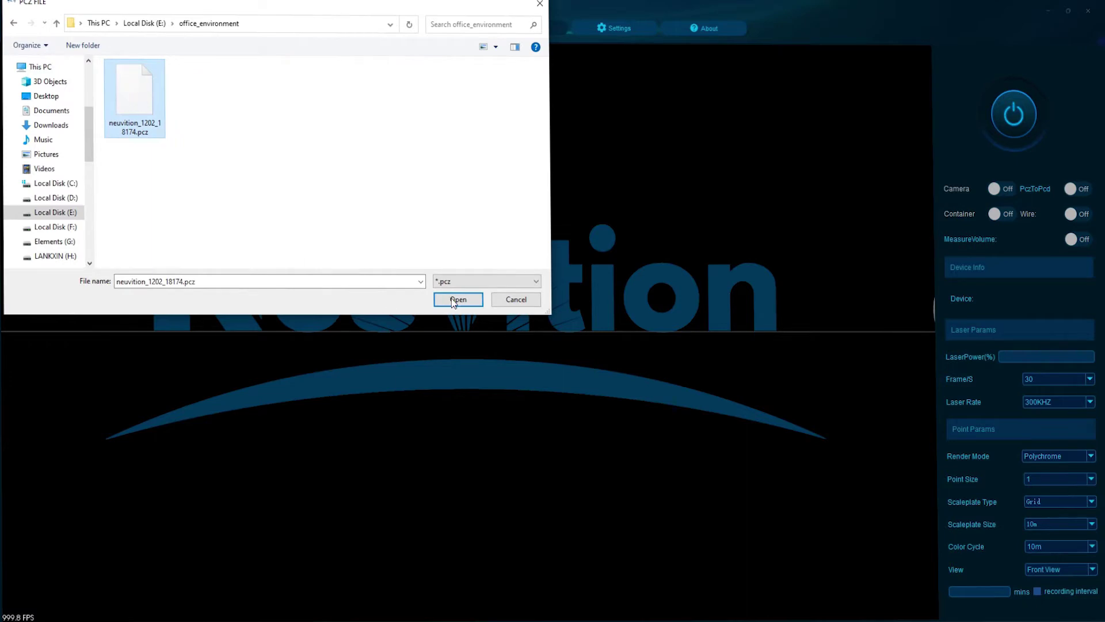
{"action": "left_click", "coordinate": [457, 300]}
Step: Nudge the video window, zoom in, and try camera-image colouring before returning to Polychrome
{"action": "left_click_drag", "start_coordinate": [159, 98], "coordinate": [143, 90]}
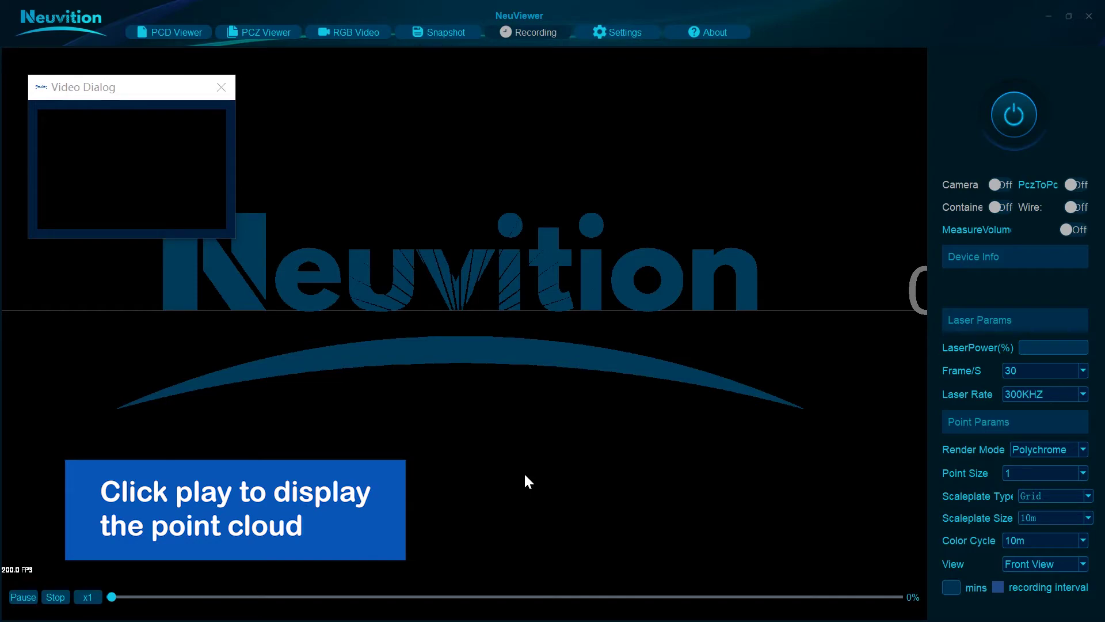
{"action": "scroll", "coordinate": [509, 371], "scroll_direction": "up", "scroll_amount": 2}
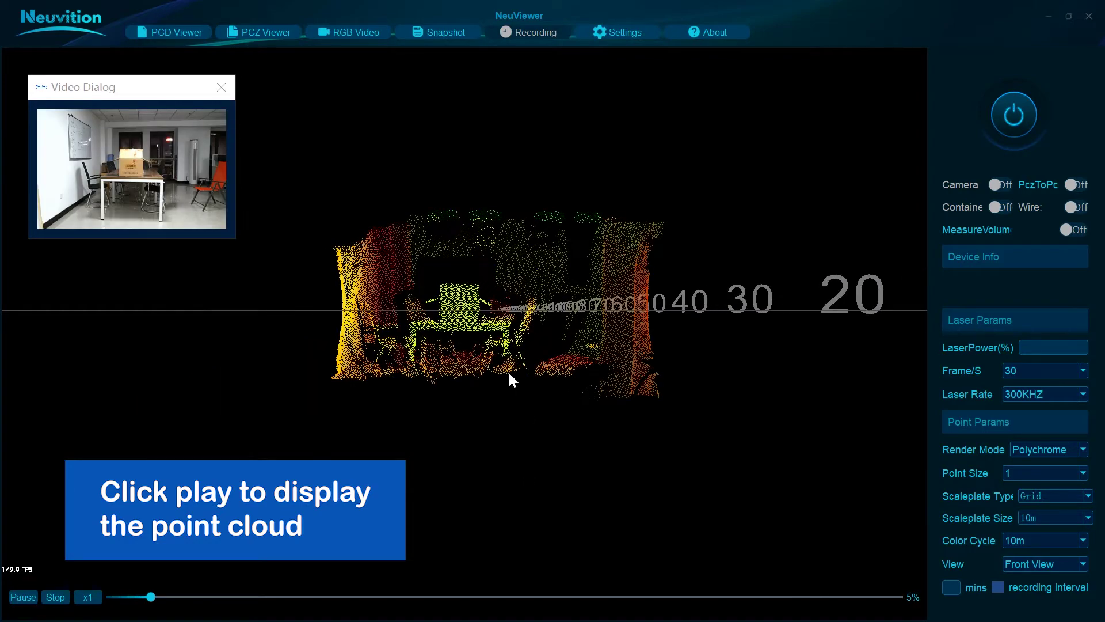
{"action": "scroll", "coordinate": [509, 371], "scroll_direction": "up", "scroll_amount": 1}
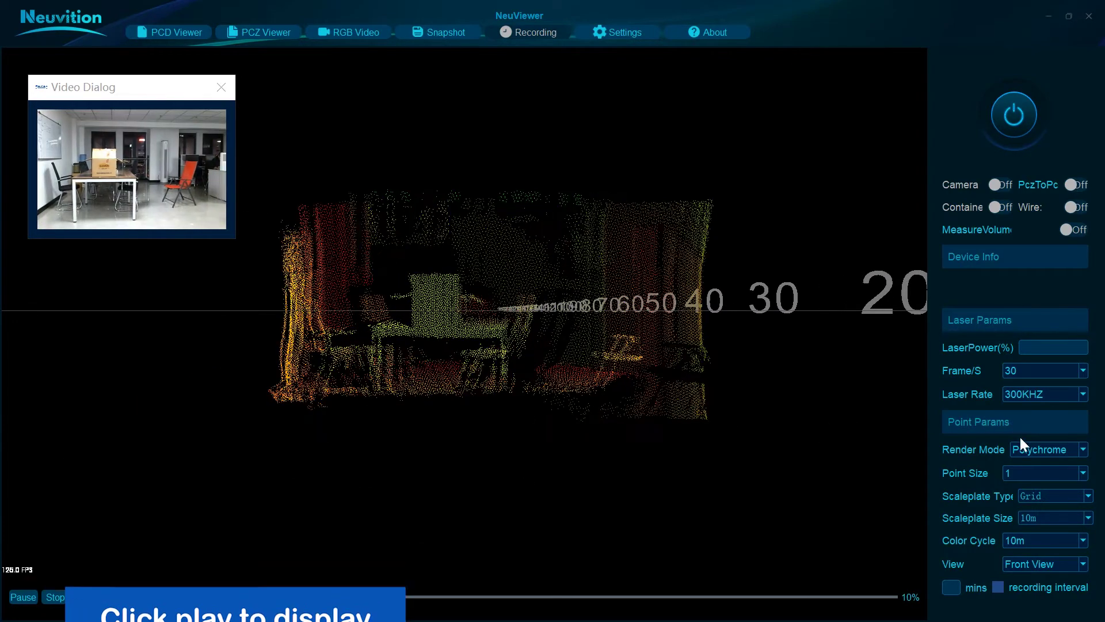
{"action": "left_click", "coordinate": [1030, 449]}
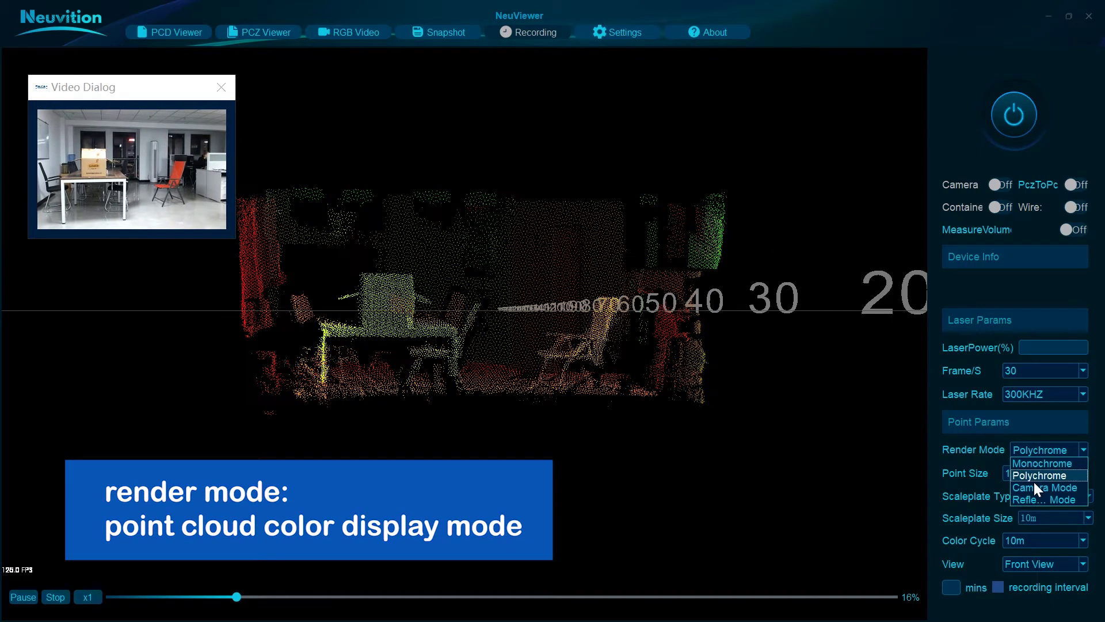
{"action": "left_click", "coordinate": [1034, 485]}
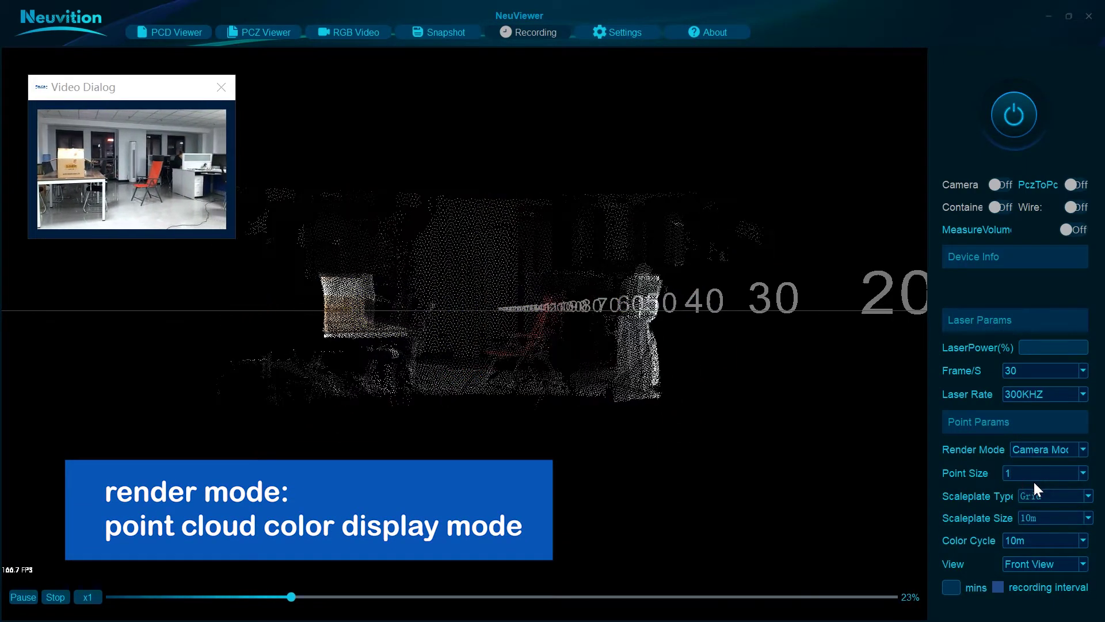
{"action": "left_click", "coordinate": [1043, 448]}
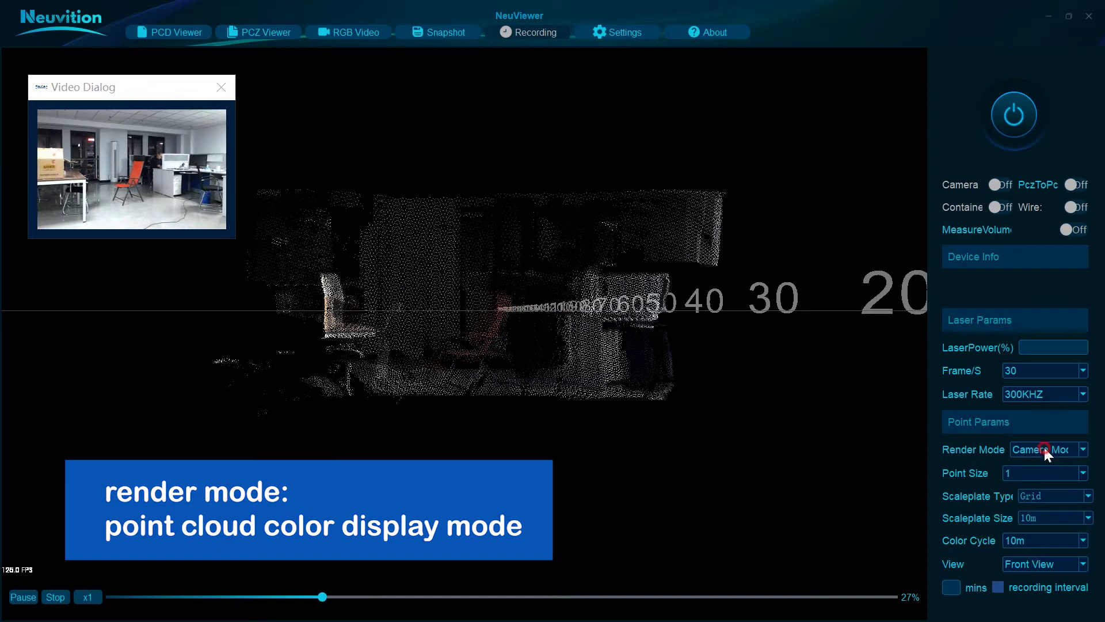
{"action": "left_click", "coordinate": [1045, 471]}
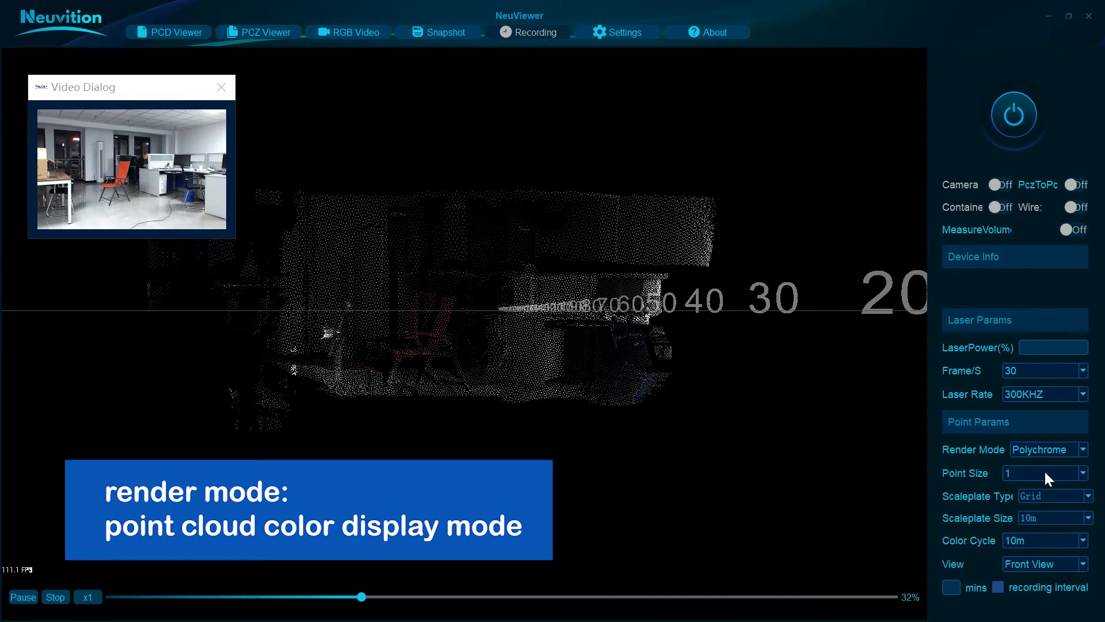
Step: Try point sizes 2 and 3, then settle the Point Size at 2
{"action": "left_click", "coordinate": [1045, 472]}
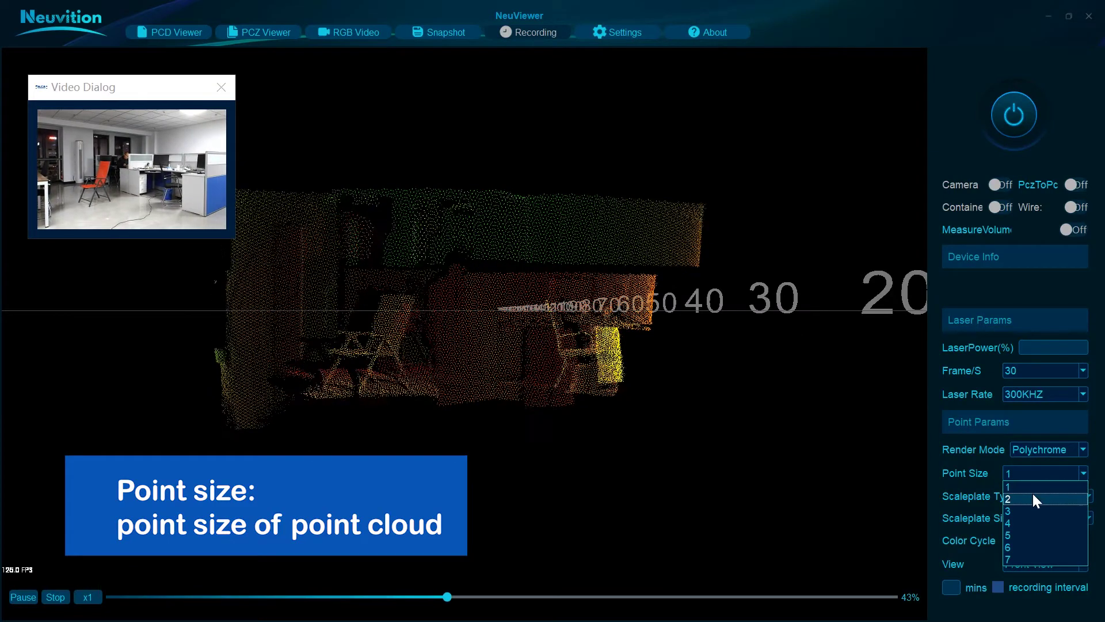
{"action": "left_click", "coordinate": [1032, 493]}
{"action": "left_click", "coordinate": [1038, 472]}
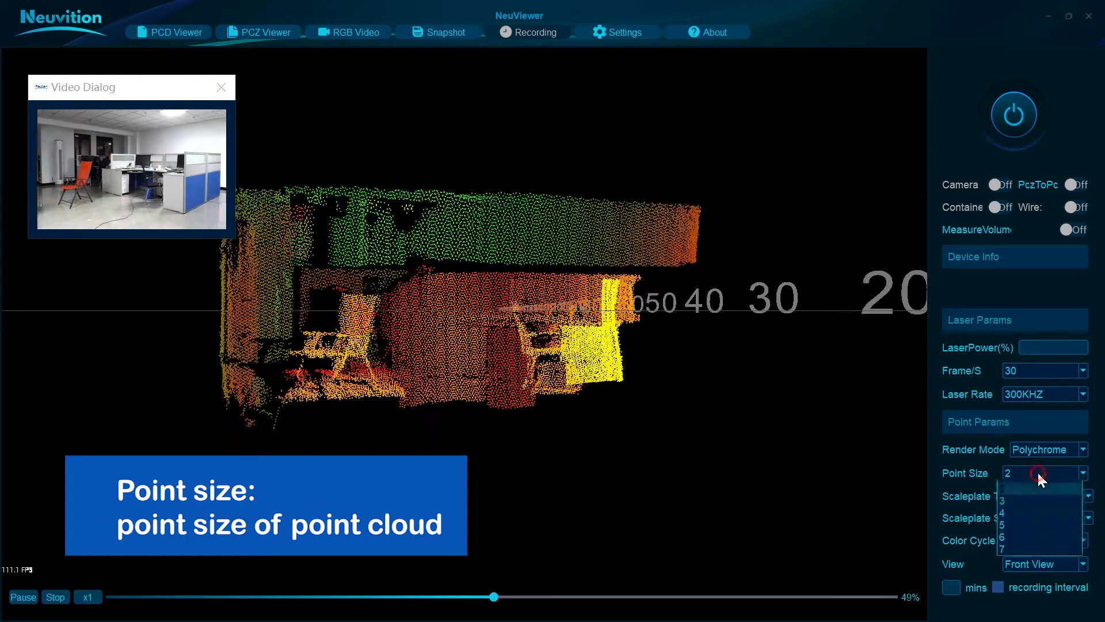
{"action": "left_click", "coordinate": [1023, 503]}
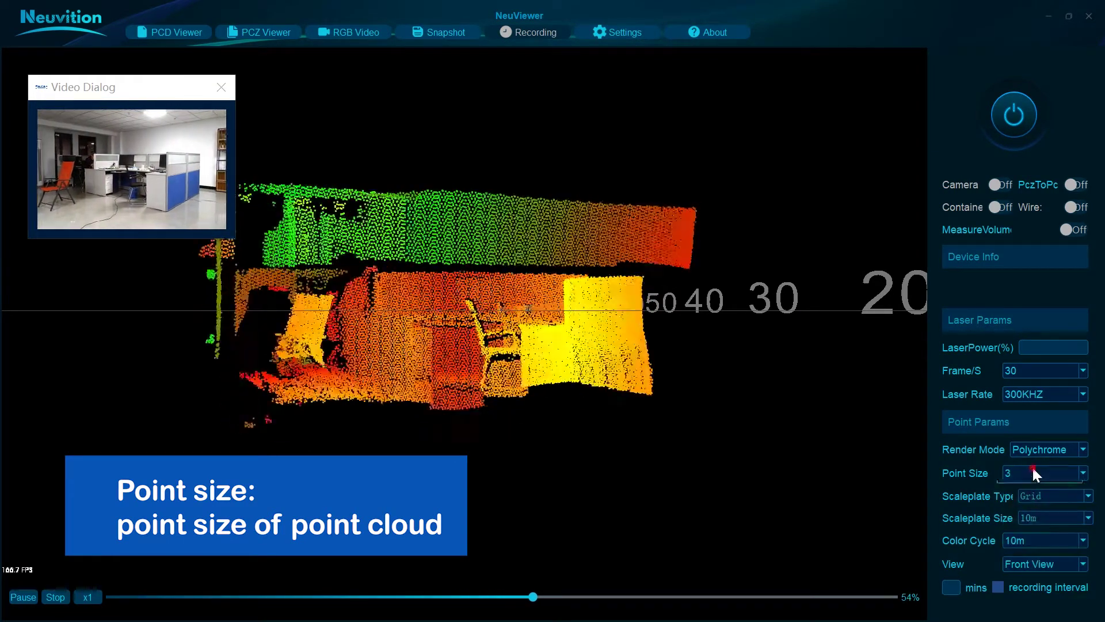
{"action": "left_click", "coordinate": [1033, 474]}
{"action": "left_click", "coordinate": [1026, 493]}
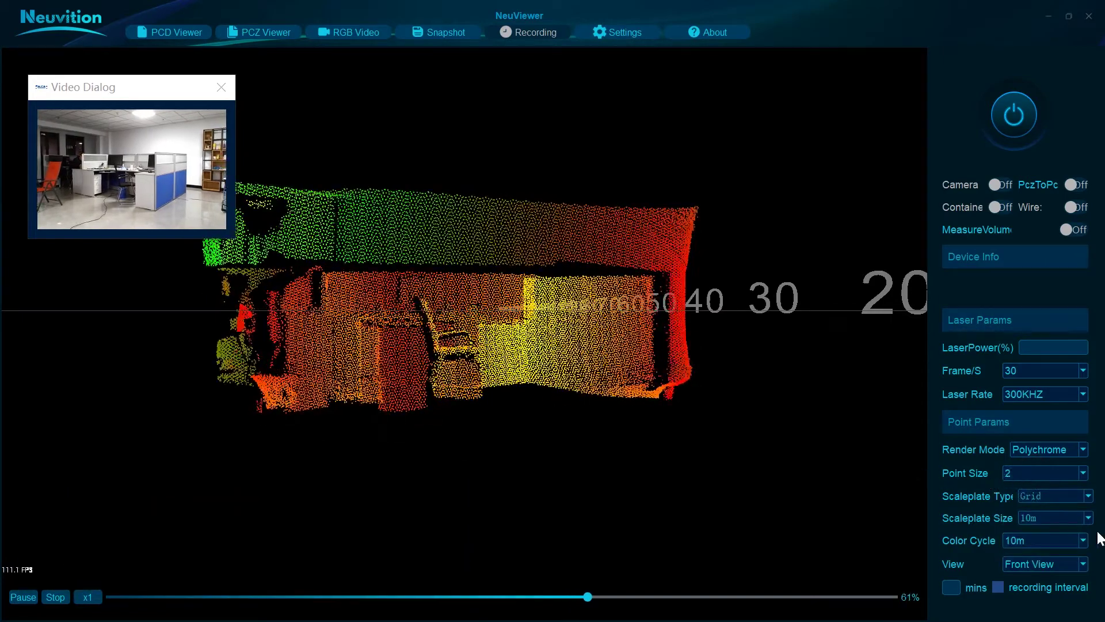
{"action": "left_click", "coordinate": [1088, 497]}
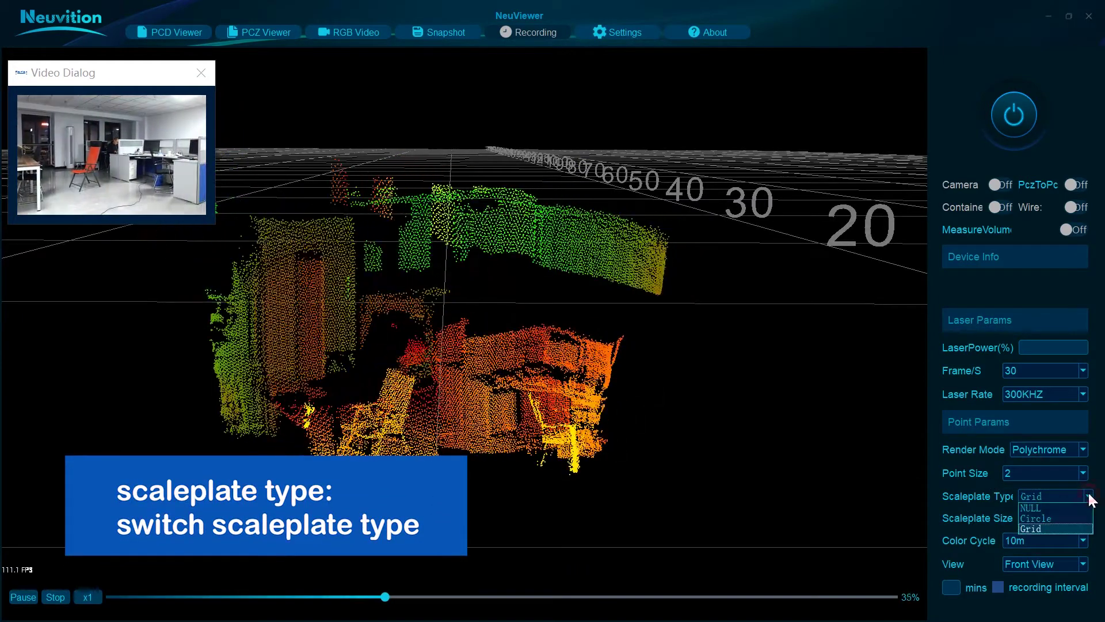
Step: Set the scale plate to NULL, then Circle, then a 1m Grid, tilting the view to inspect each
{"action": "left_click", "coordinate": [1076, 507]}
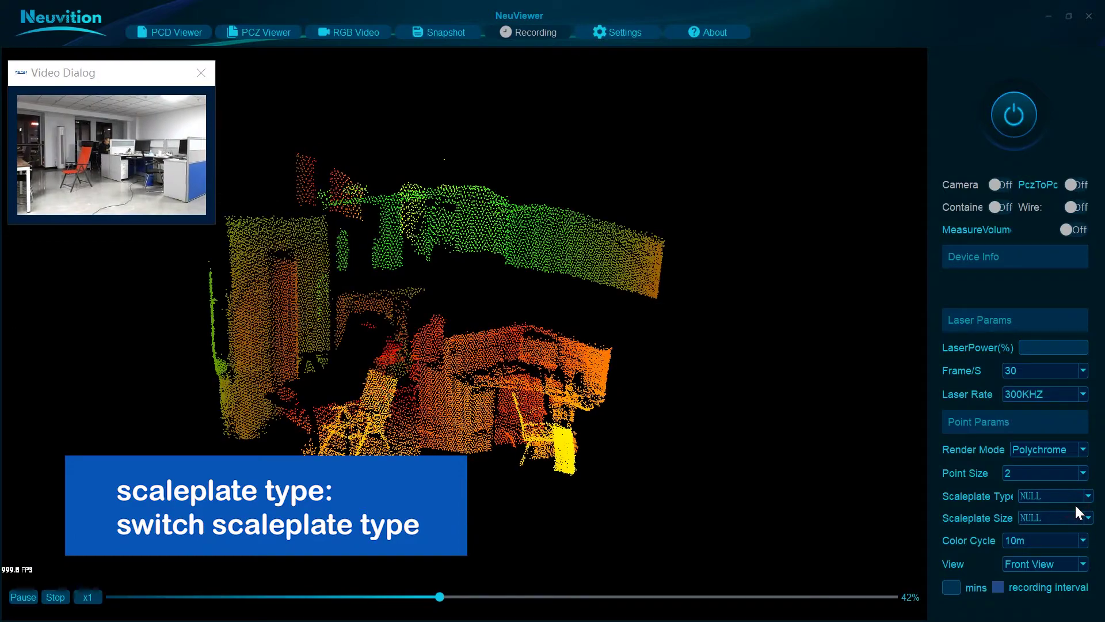
{"action": "left_click", "coordinate": [1087, 497]}
{"action": "left_click", "coordinate": [1067, 517]}
{"action": "mouse_move", "coordinate": [623, 437]}
{"action": "left_mouse_down"}
{"action": "mouse_move", "coordinate": [630, 420]}
{"action": "mouse_move", "coordinate": [629, 455]}
{"action": "left_mouse_up"}
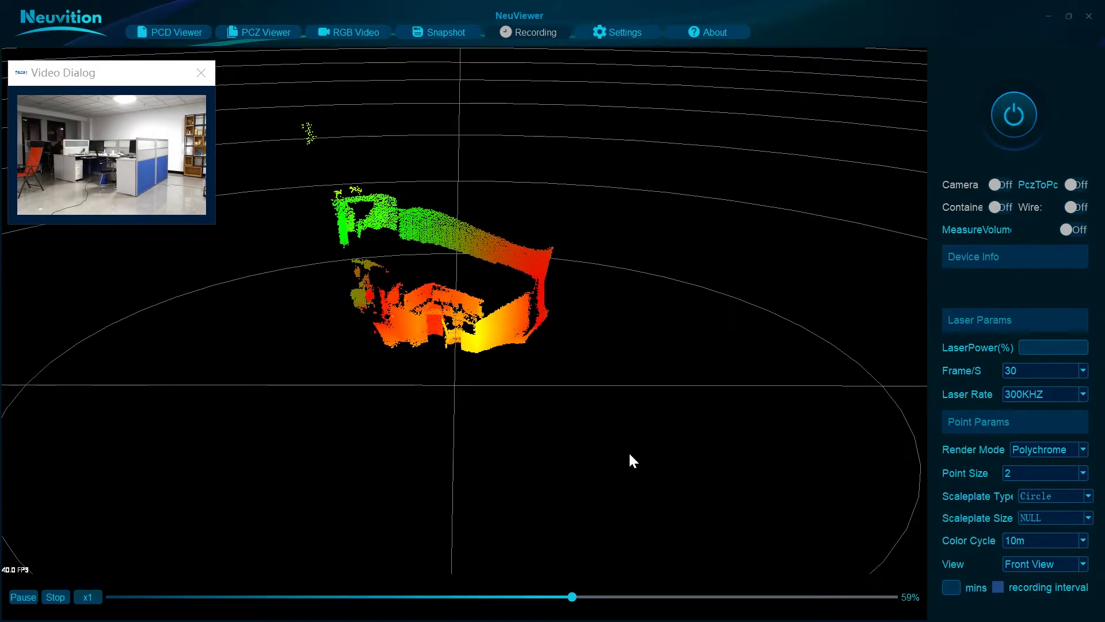
{"action": "left_click", "coordinate": [1088, 497]}
{"action": "left_click", "coordinate": [1062, 523]}
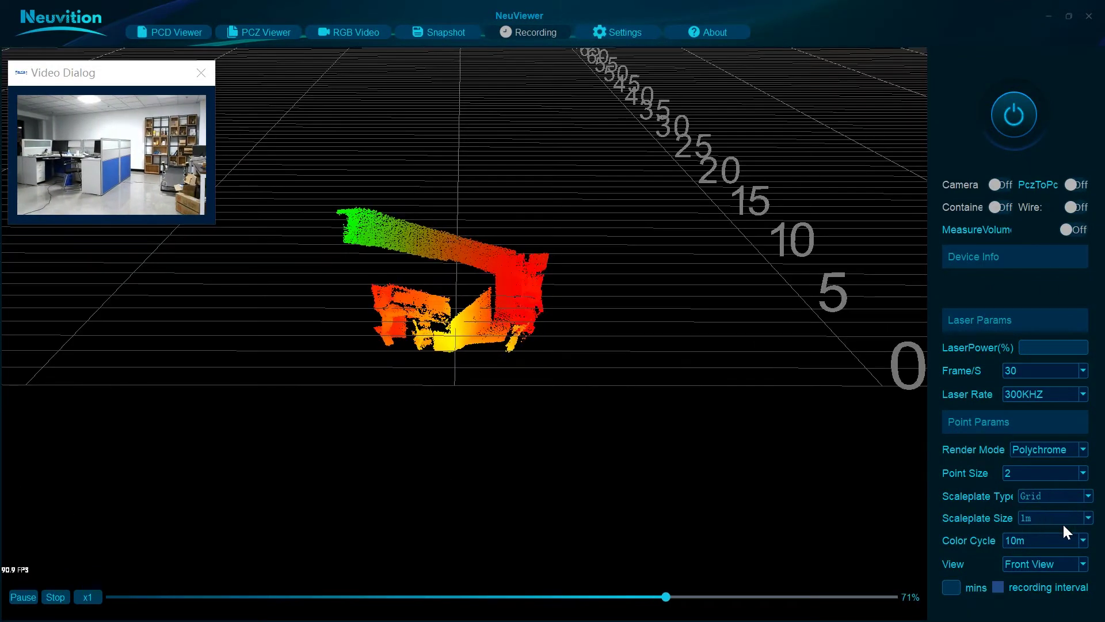
{"action": "left_click_drag", "start_coordinate": [583, 317], "coordinate": [583, 389]}
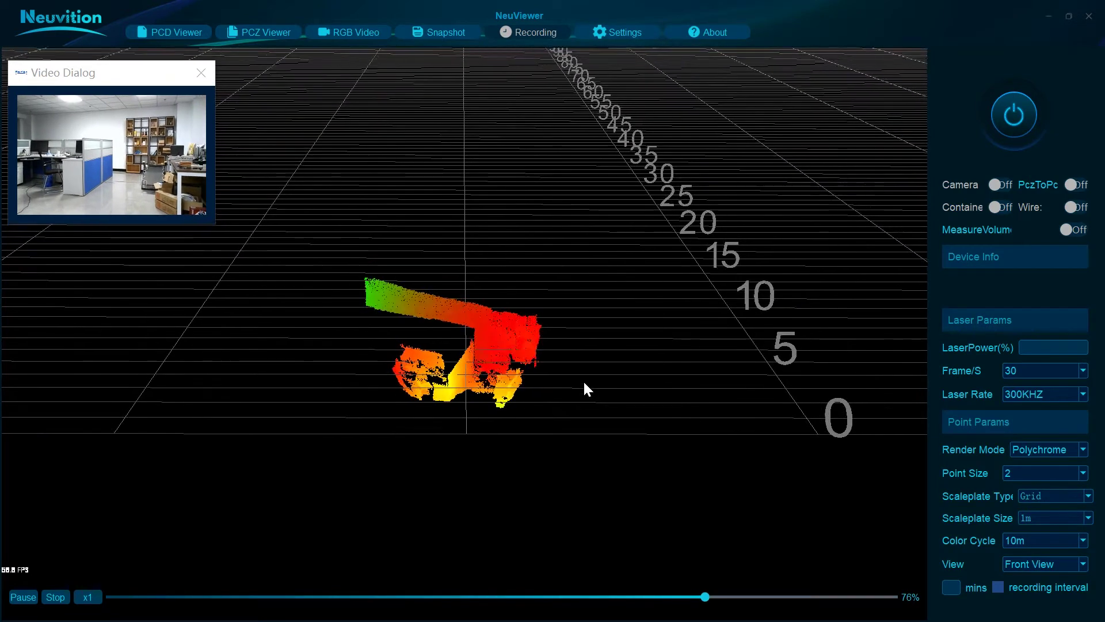
{"action": "scroll", "coordinate": [584, 383], "scroll_direction": "up", "scroll_amount": 2}
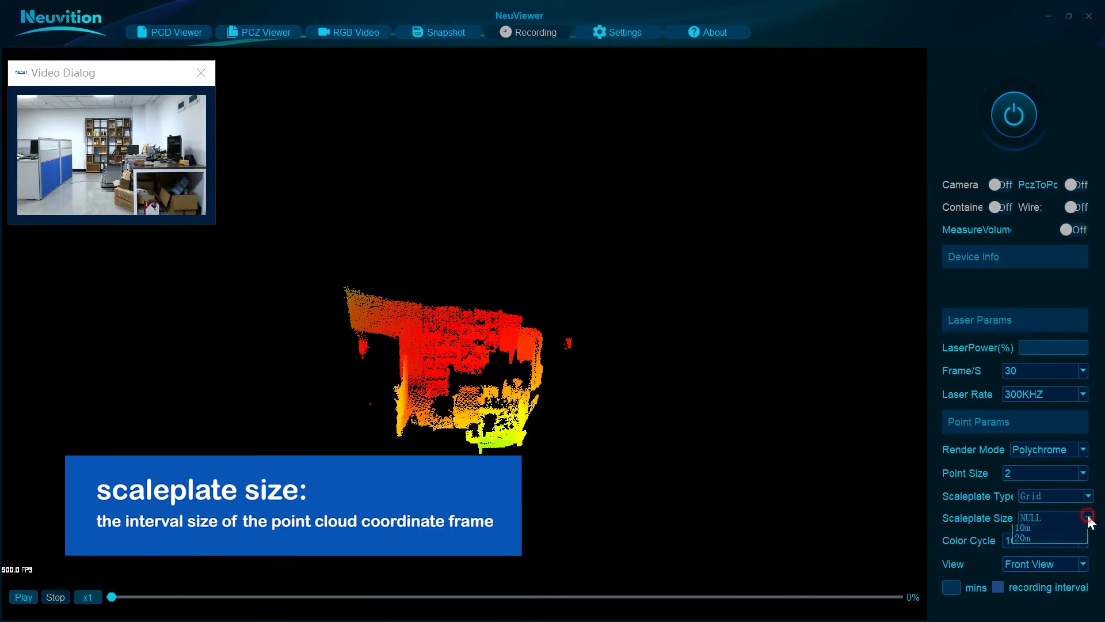
Step: Set the scale plate interval to 10cm, inspect the fine grid, then widen it to 30cm
{"action": "left_click", "coordinate": [1088, 518]}
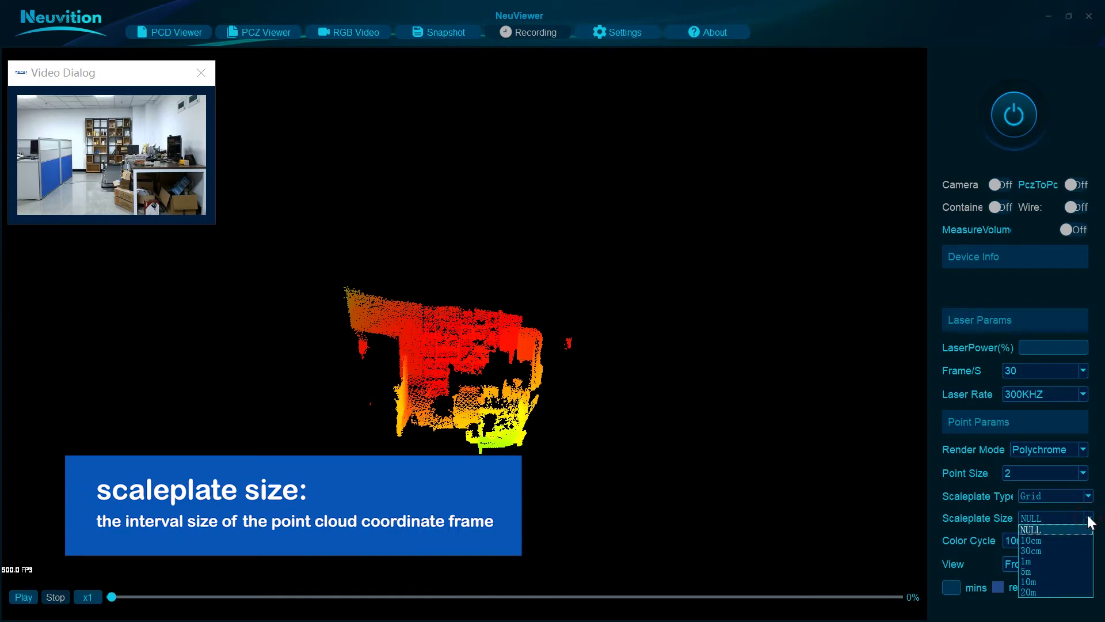
{"action": "left_click", "coordinate": [1073, 541]}
{"action": "left_click_drag", "start_coordinate": [584, 332], "coordinate": [561, 396]}
{"action": "scroll", "coordinate": [561, 396], "scroll_direction": "up", "scroll_amount": 5}
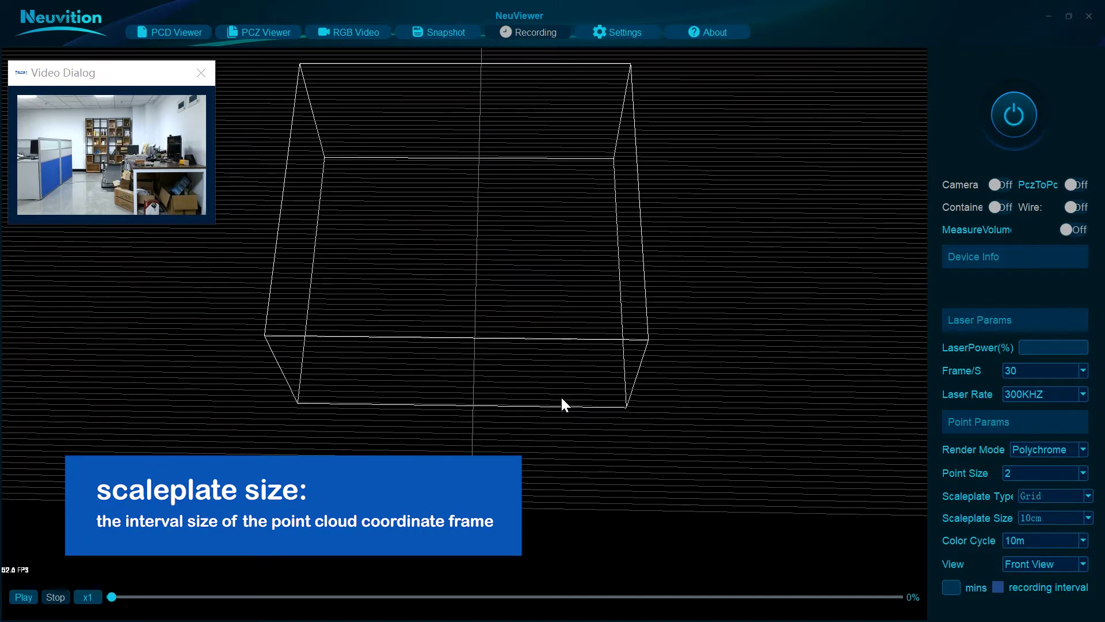
{"action": "left_click", "coordinate": [1087, 518]}
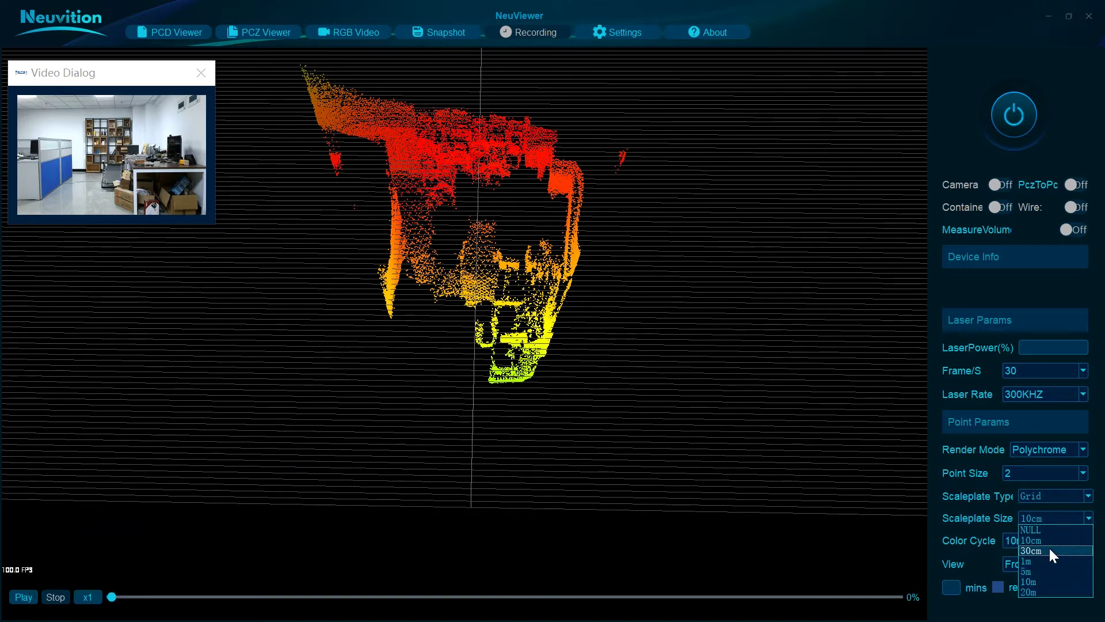
{"action": "left_click", "coordinate": [1049, 547]}
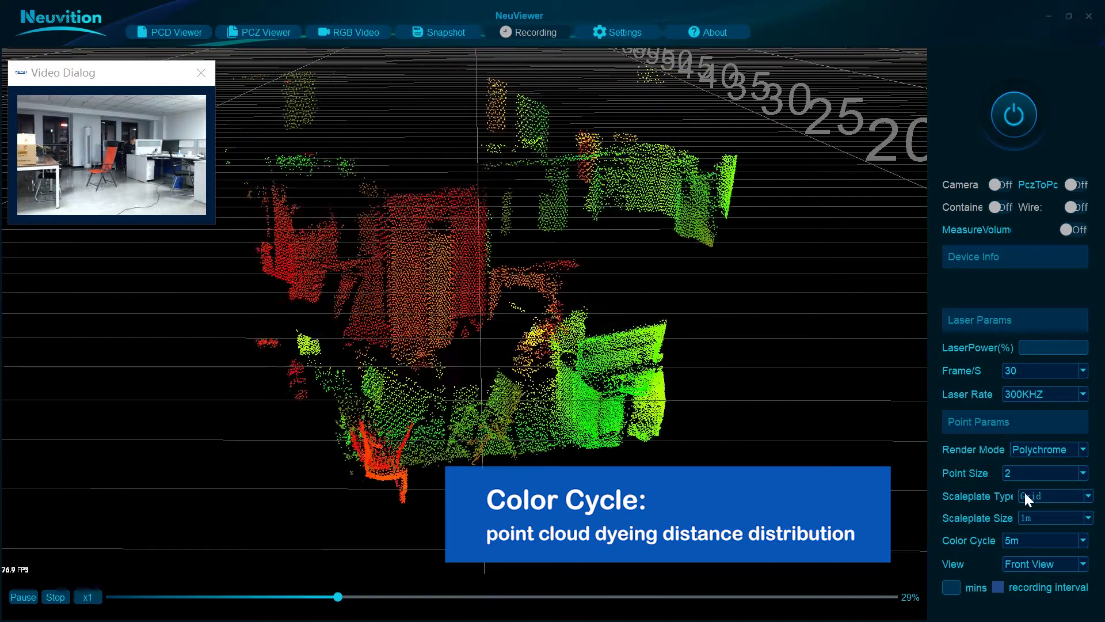
Step: Try Color Cycle values of 10m, 30m and 100m, settling back on 10m
{"action": "left_click", "coordinate": [1048, 540]}
{"action": "left_click", "coordinate": [1060, 562]}
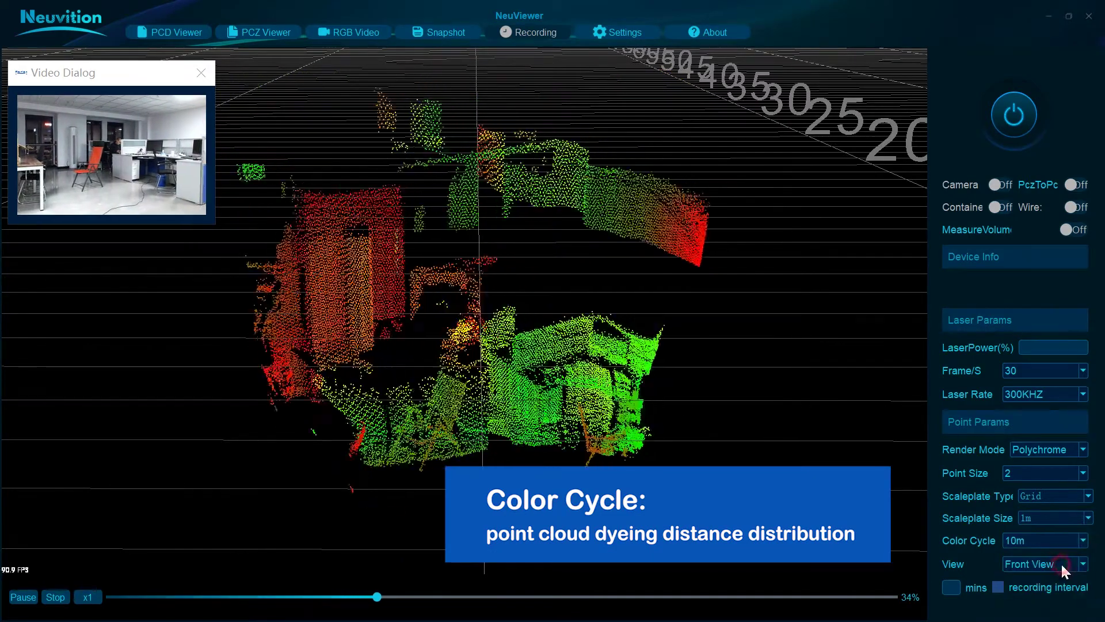
{"action": "left_click", "coordinate": [1076, 543]}
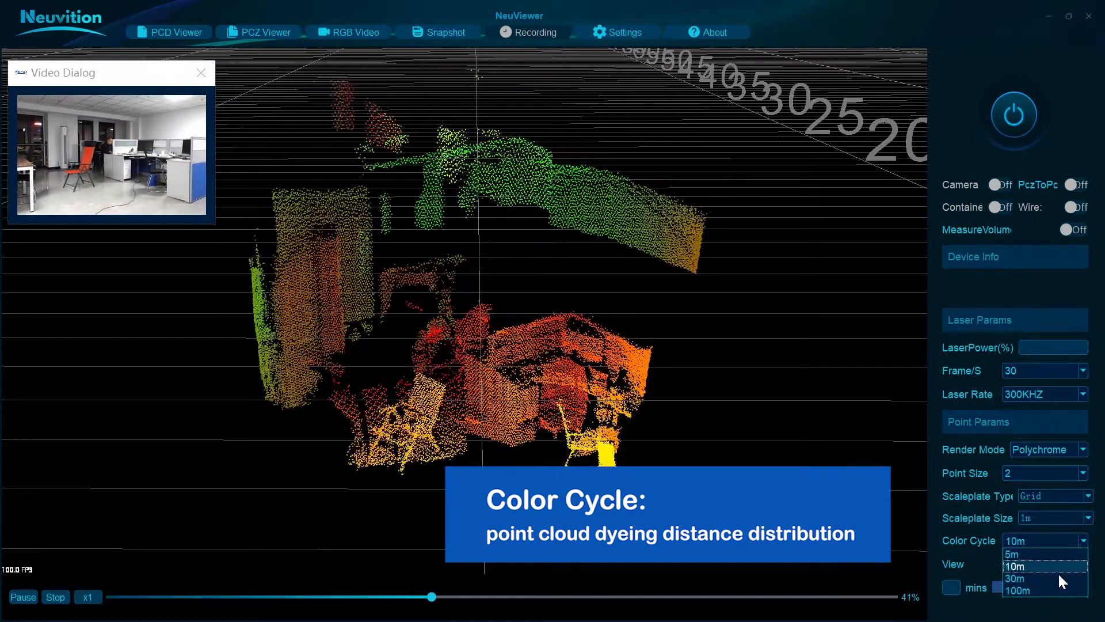
{"action": "left_click", "coordinate": [1057, 578]}
{"action": "left_click", "coordinate": [1083, 542]}
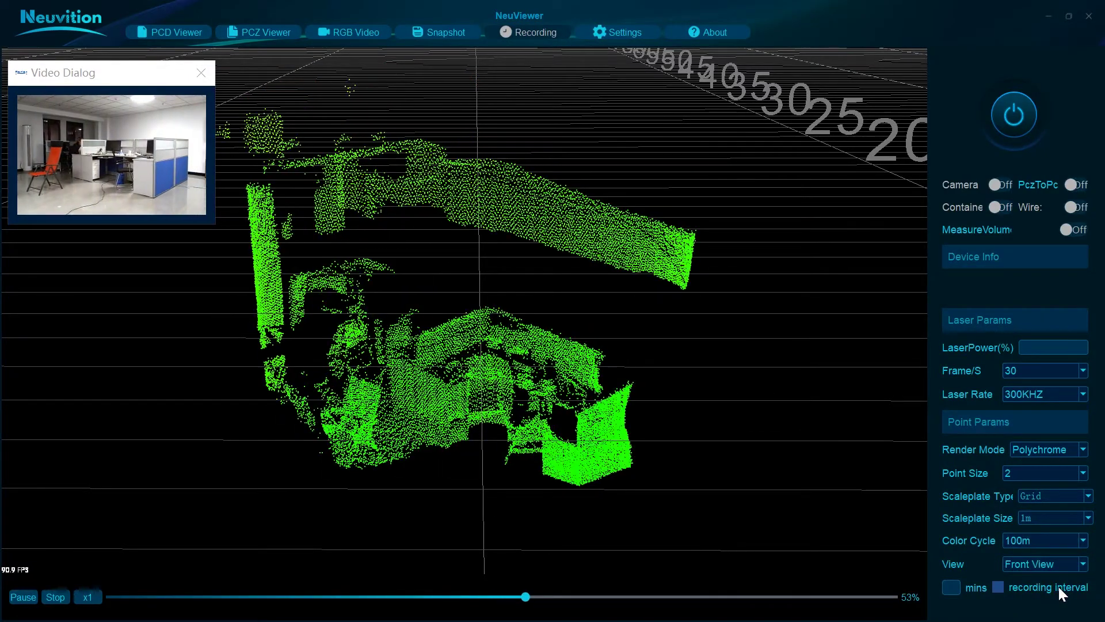
{"action": "left_click", "coordinate": [1084, 541]}
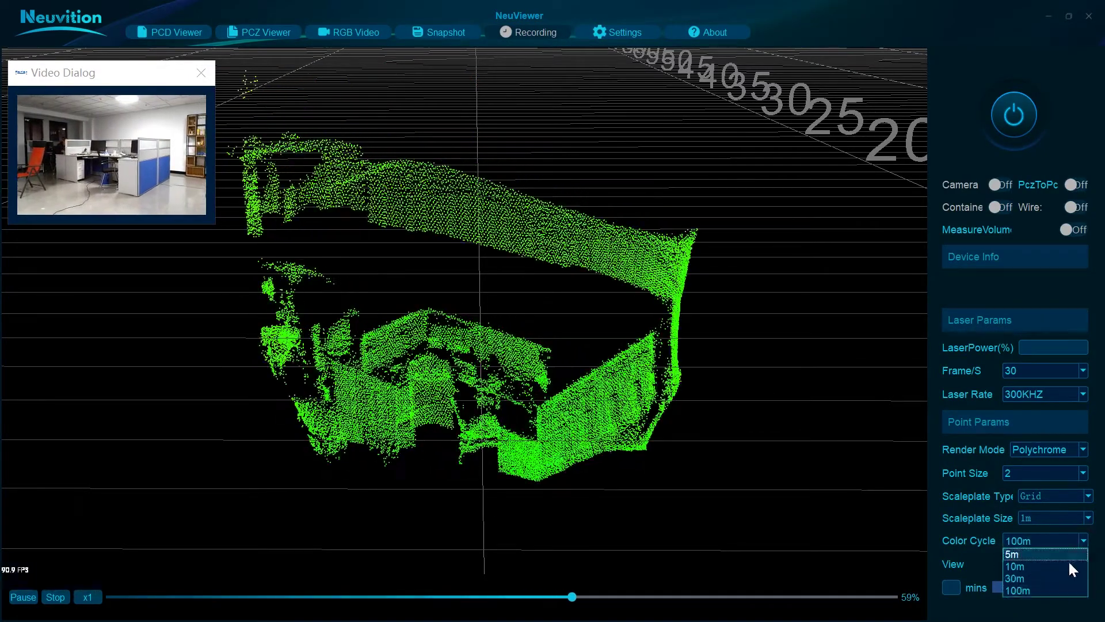
{"action": "left_click", "coordinate": [1068, 564]}
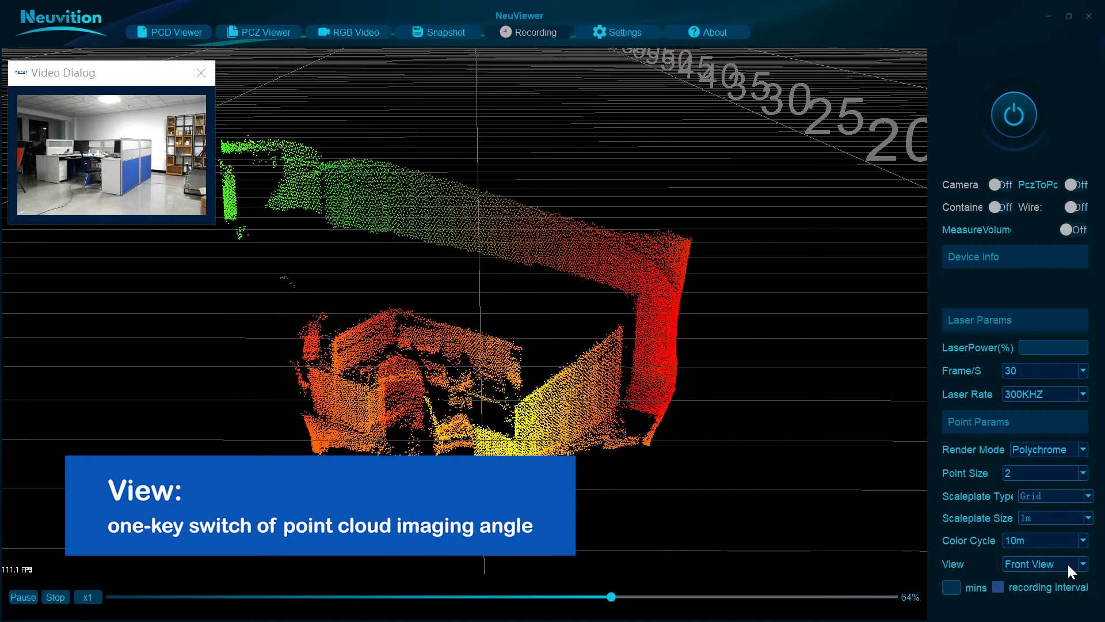
Step: Snap to Front View, then Top View zoomed in, then back to Front View
{"action": "left_click", "coordinate": [1078, 560]}
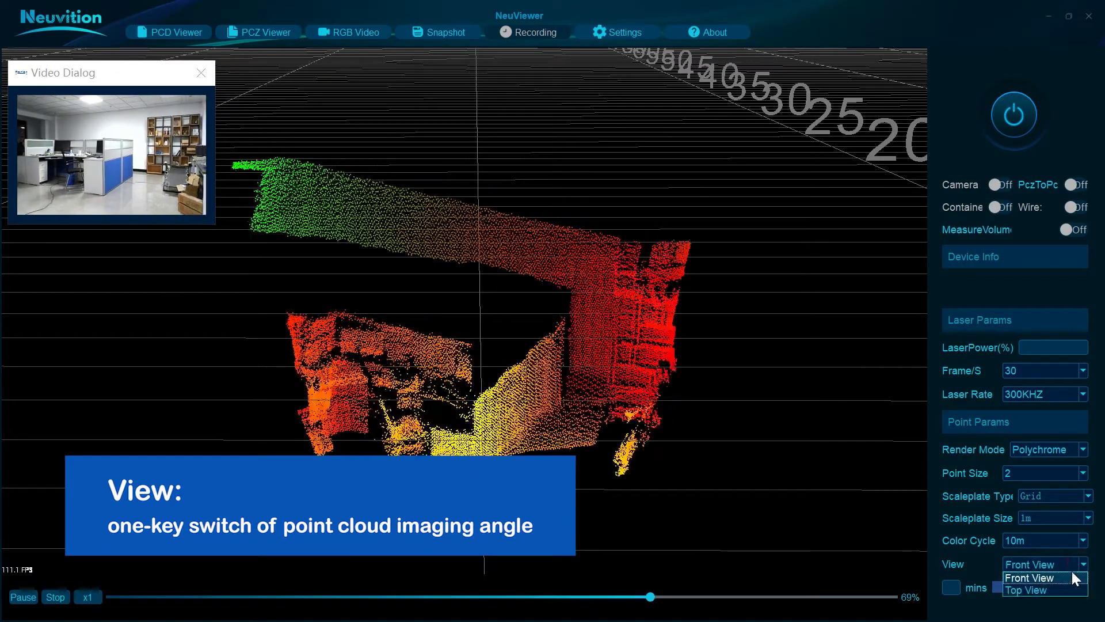
{"action": "left_click", "coordinate": [1072, 572]}
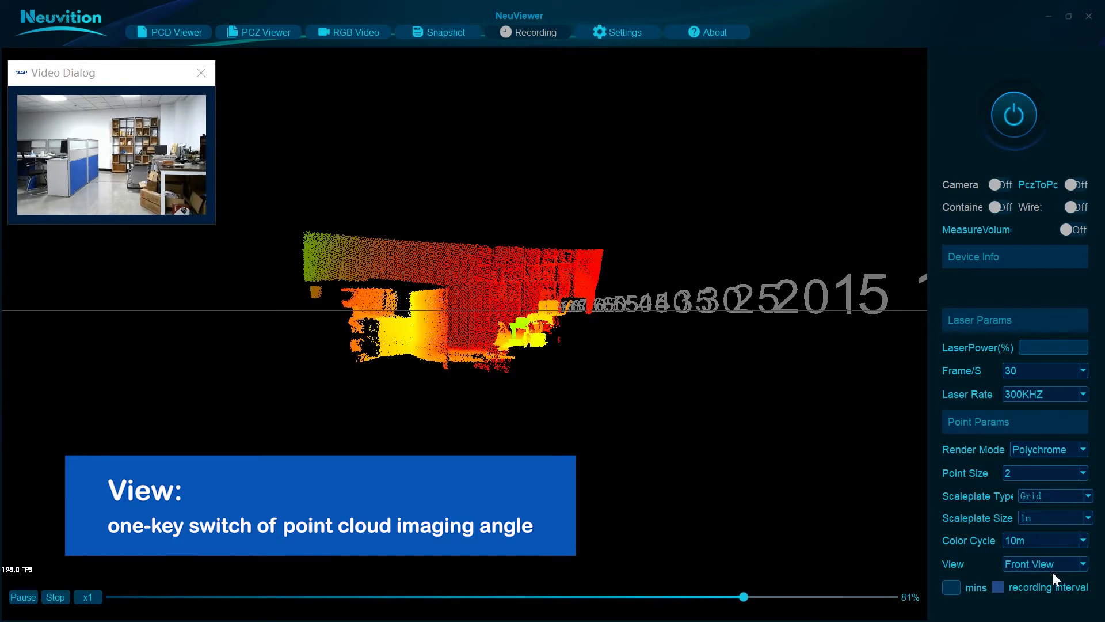
{"action": "left_click", "coordinate": [1082, 564]}
{"action": "left_click", "coordinate": [1063, 590]}
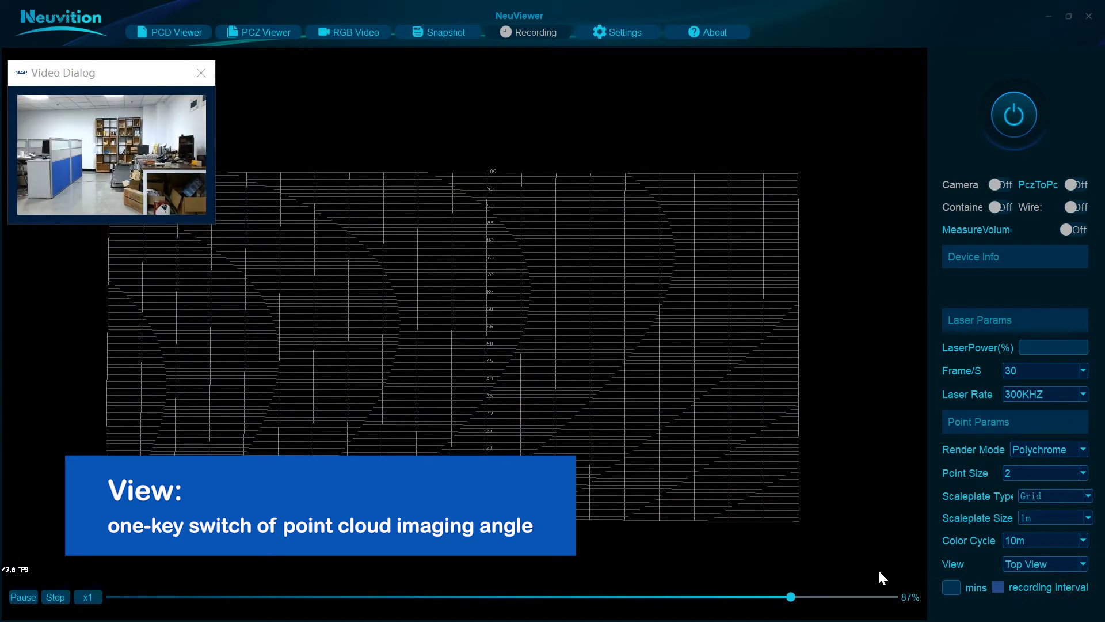
{"action": "scroll", "coordinate": [634, 379], "scroll_direction": "up", "scroll_amount": 10}
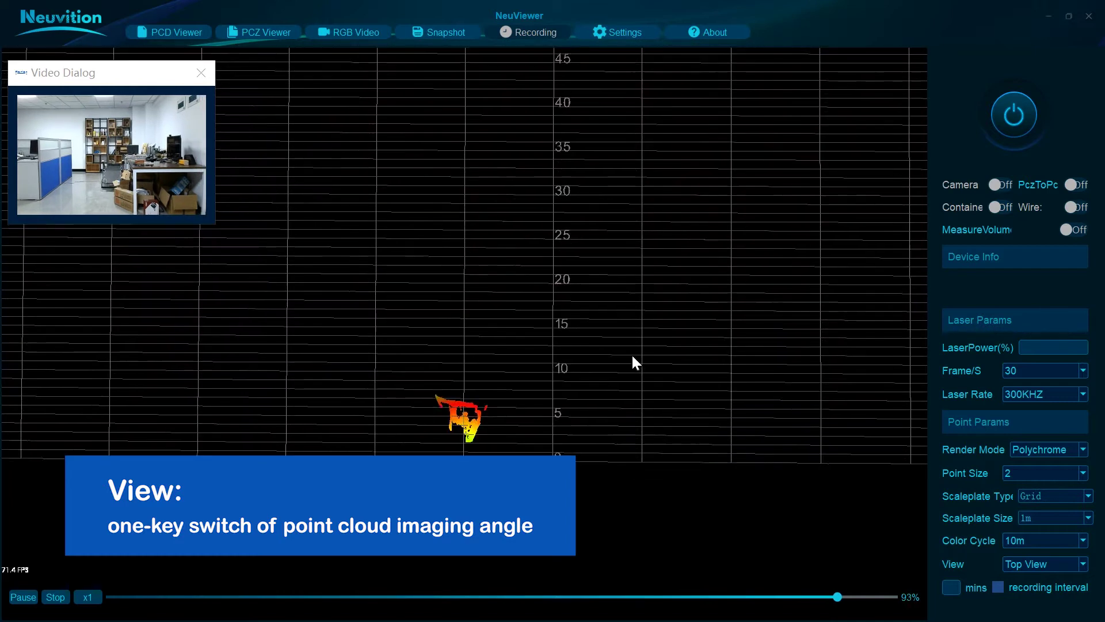
{"action": "scroll", "coordinate": [619, 345], "scroll_direction": "up", "scroll_amount": 3}
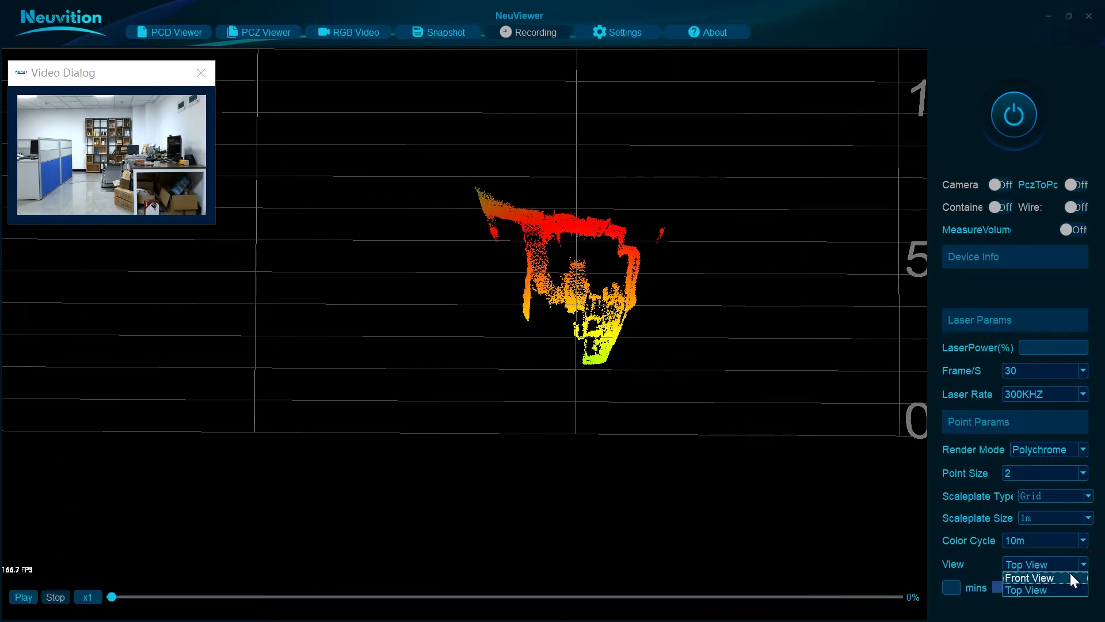
{"action": "left_click", "coordinate": [1070, 572]}
{"action": "scroll", "coordinate": [584, 399], "scroll_direction": "up", "scroll_amount": 1}
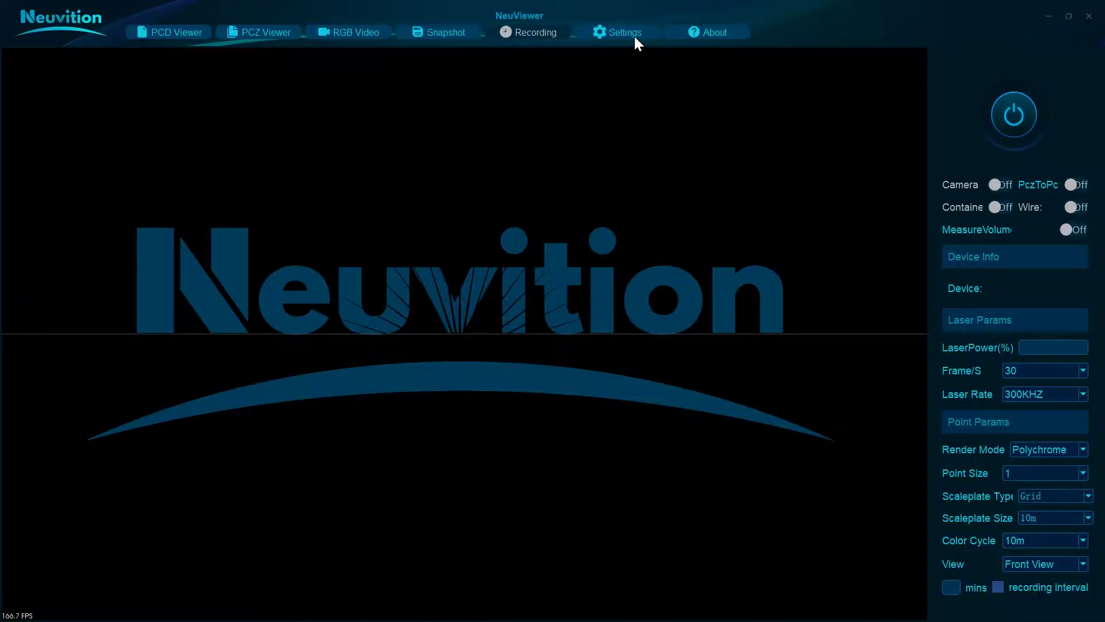
Step: Confirm the default Host IP connection settings and power on the Titan M1 LiDAR
{"action": "left_click", "coordinate": [634, 36]}
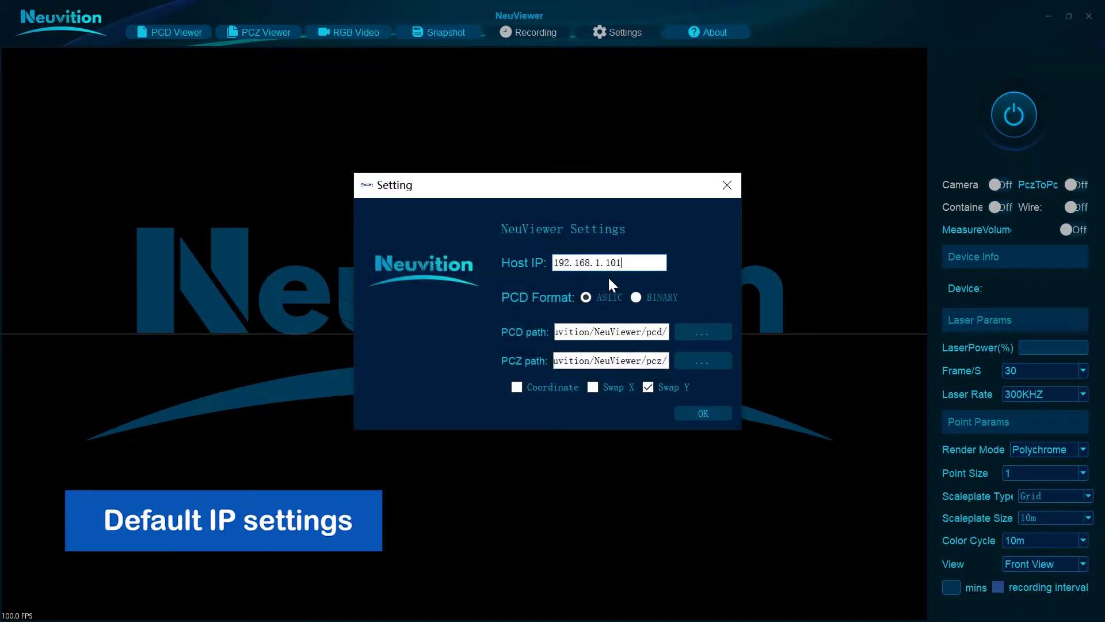
{"action": "left_click", "coordinate": [711, 416]}
{"action": "left_click", "coordinate": [1014, 117]}
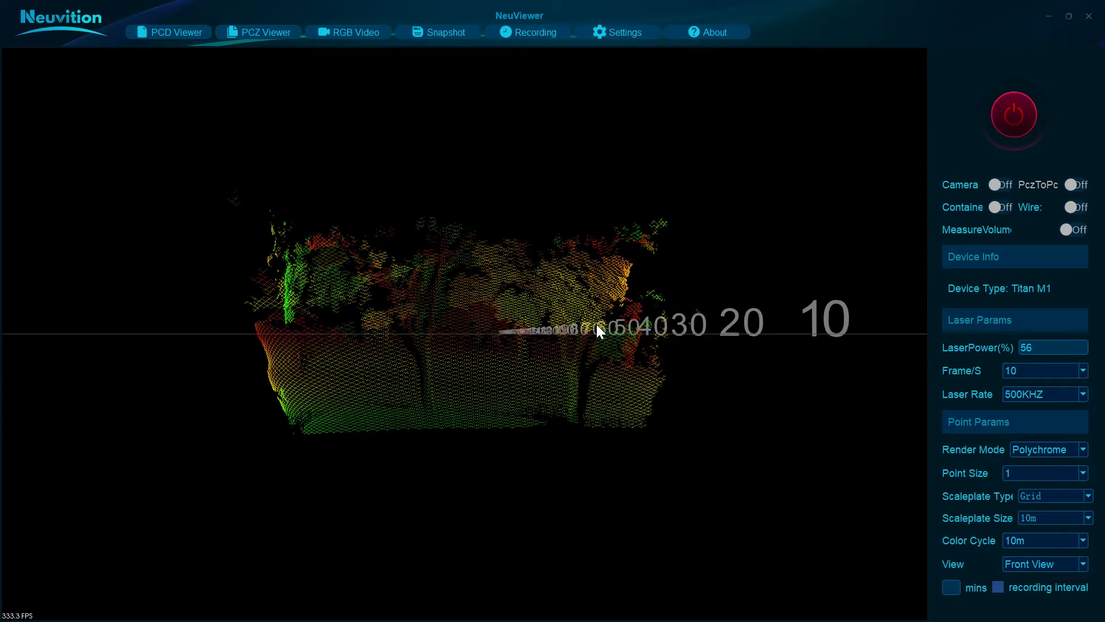
Step: Turn on the camera Video Dialog, place it at the top-left and enlarge it
{"action": "scroll", "coordinate": [596, 323], "scroll_direction": "up", "scroll_amount": 2}
{"action": "scroll", "coordinate": [596, 323], "scroll_direction": "up", "scroll_amount": 2}
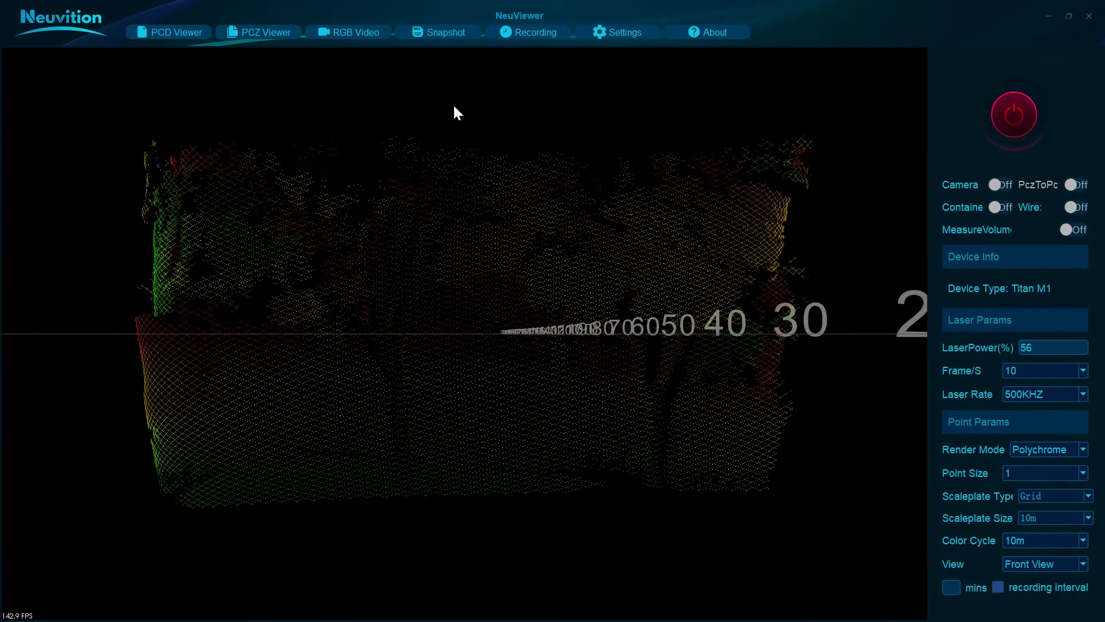
{"action": "left_click", "coordinate": [334, 32]}
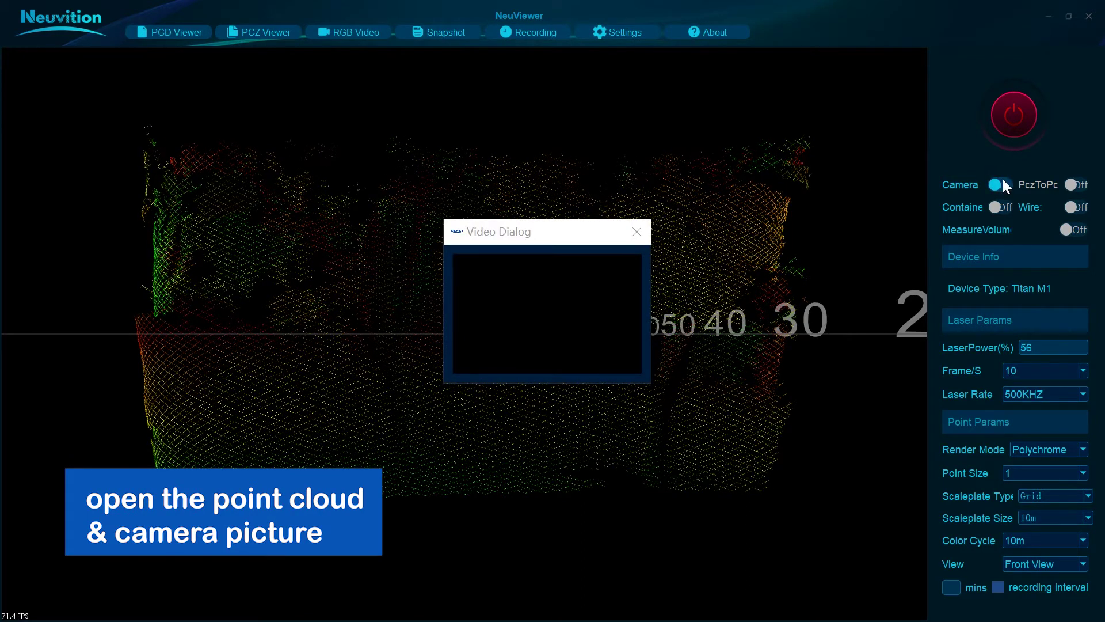
{"action": "left_click_drag", "start_coordinate": [553, 241], "coordinate": [109, 66]}
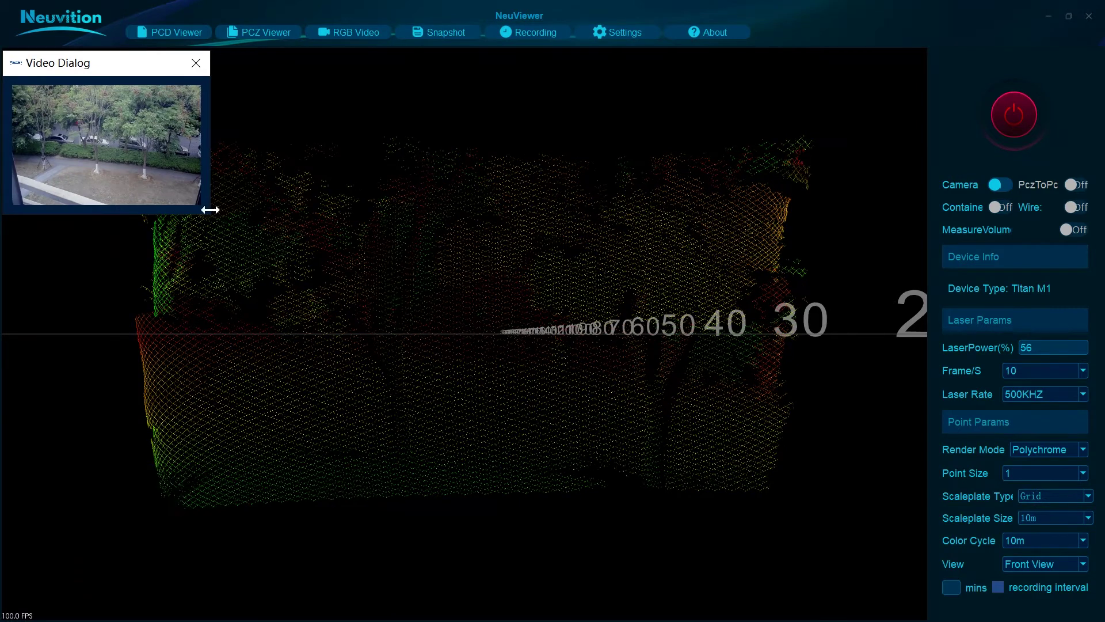
{"action": "left_click_drag", "start_coordinate": [205, 214], "coordinate": [269, 263]}
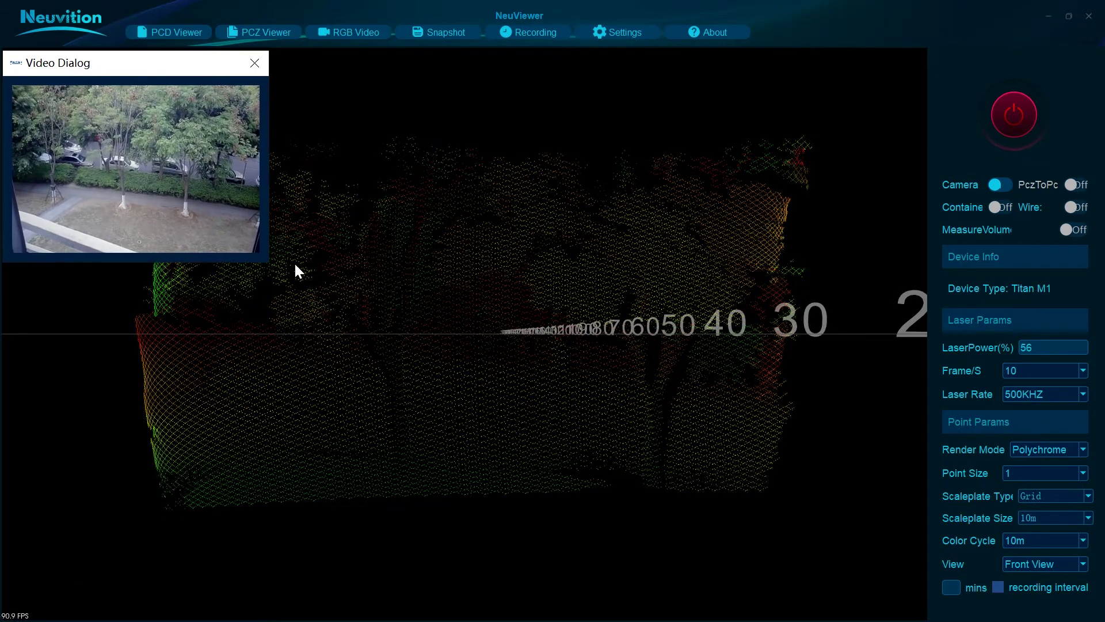
Step: Set point size to 2 and the frame rate to 3 frames/s
{"action": "left_click", "coordinate": [1083, 473]}
{"action": "left_click", "coordinate": [1065, 498]}
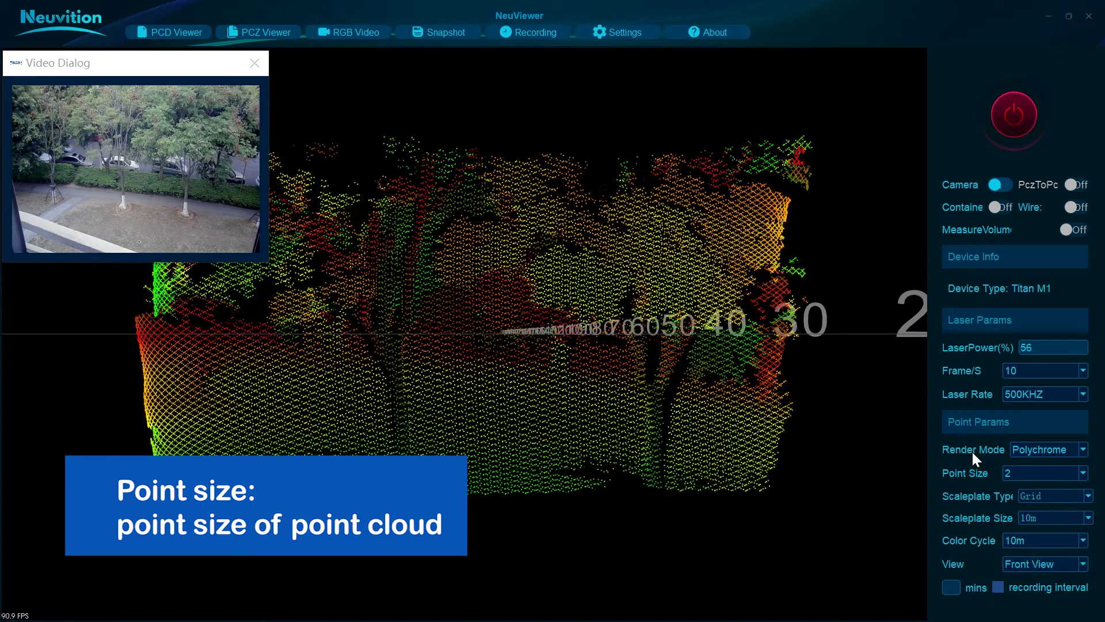
{"action": "left_click", "coordinate": [1083, 371]}
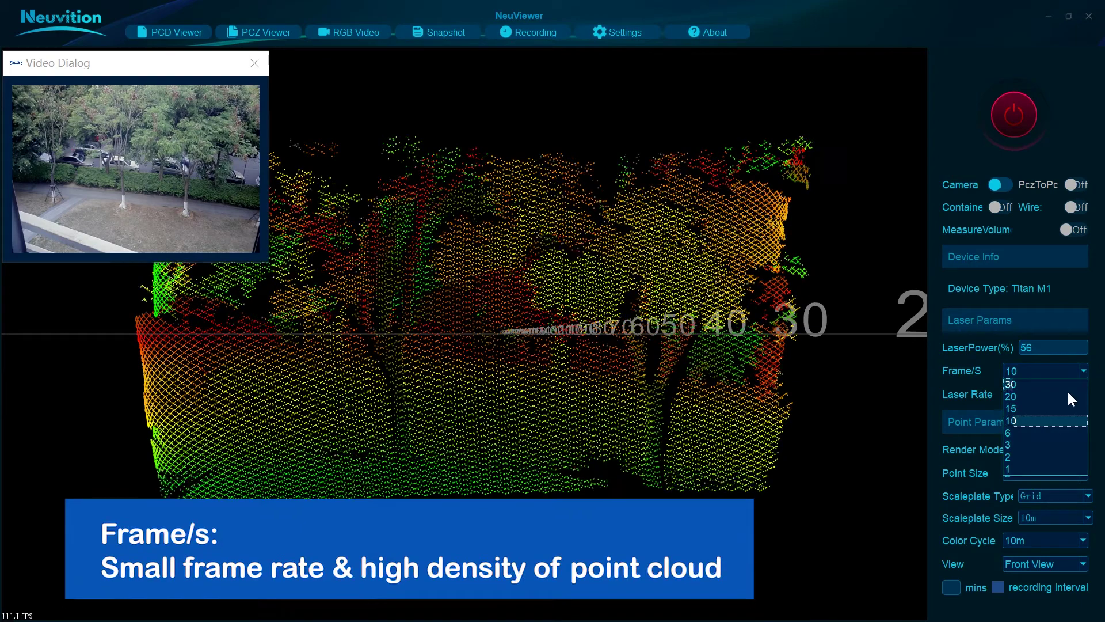
{"action": "left_click", "coordinate": [1040, 432]}
{"action": "left_click", "coordinate": [1076, 371]}
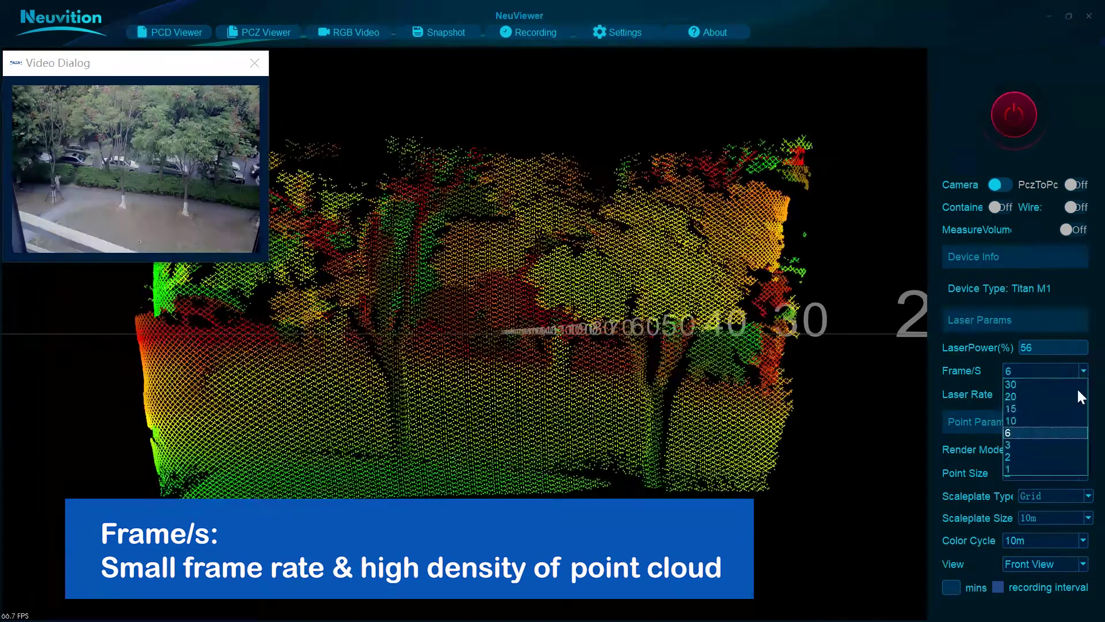
{"action": "left_click", "coordinate": [1058, 443]}
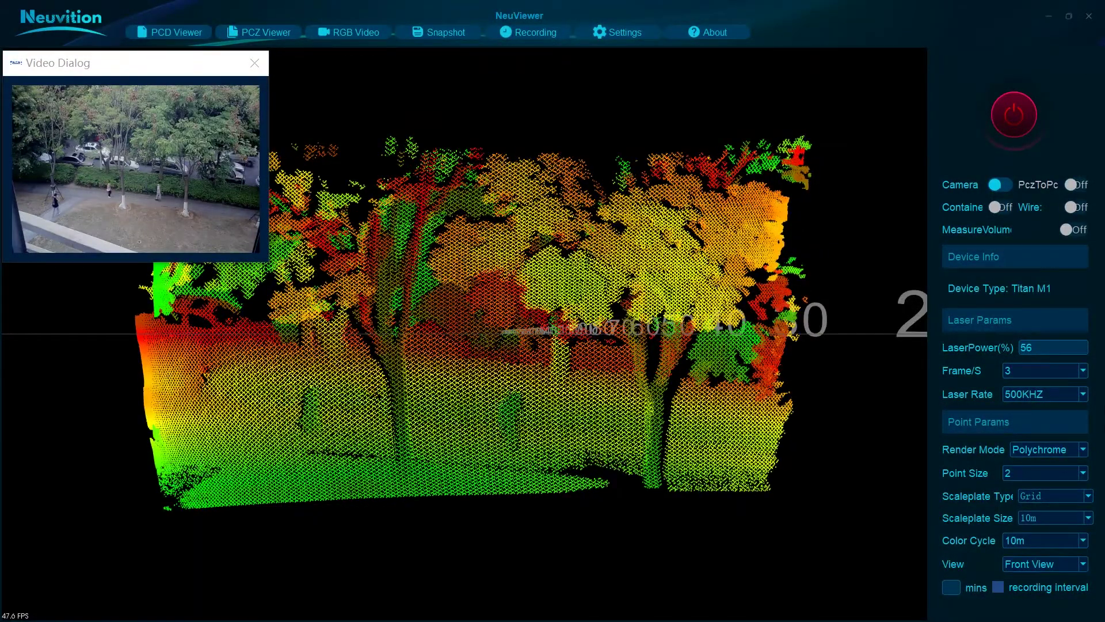
Step: Raise the laser rate to 1MHZ, trying 750KHZ along the way
{"action": "left_click", "coordinate": [1081, 394]}
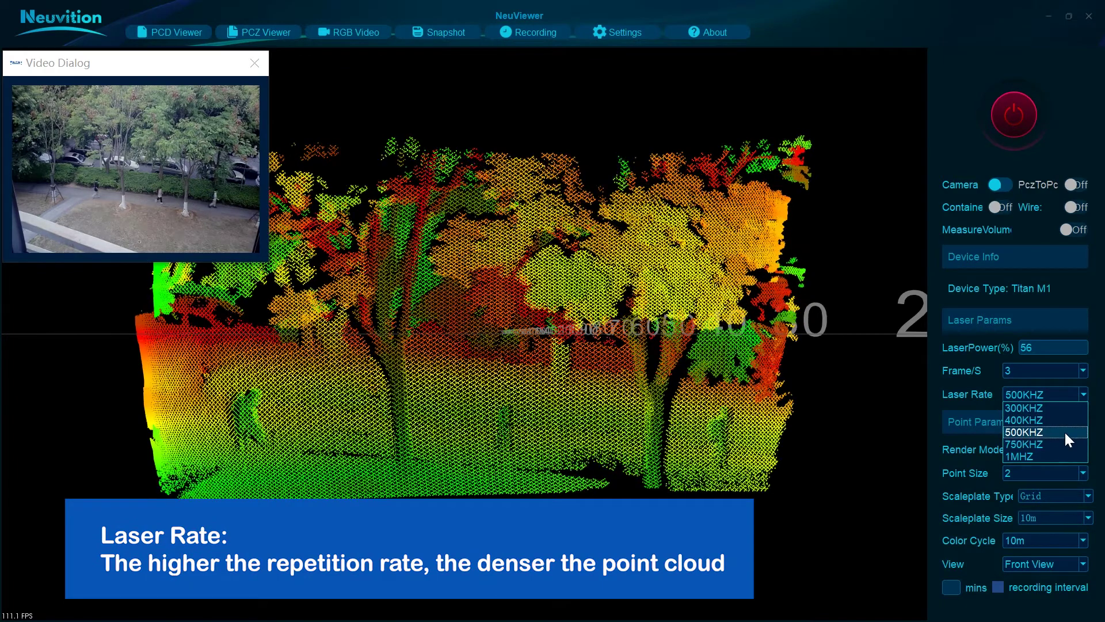
{"action": "left_click", "coordinate": [1064, 442]}
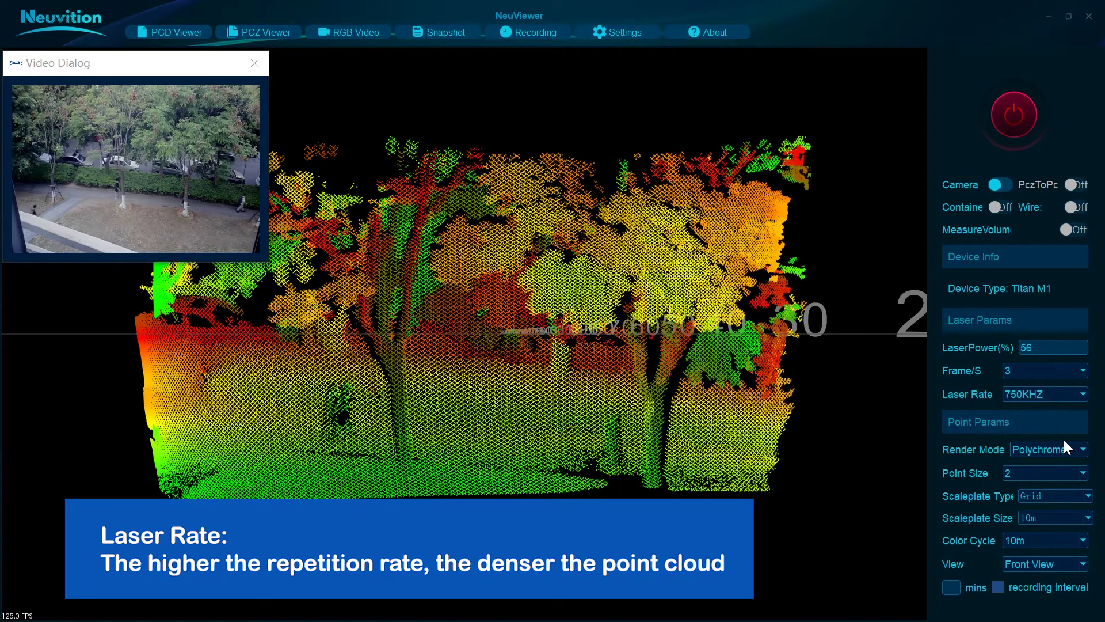
{"action": "left_click", "coordinate": [1083, 394]}
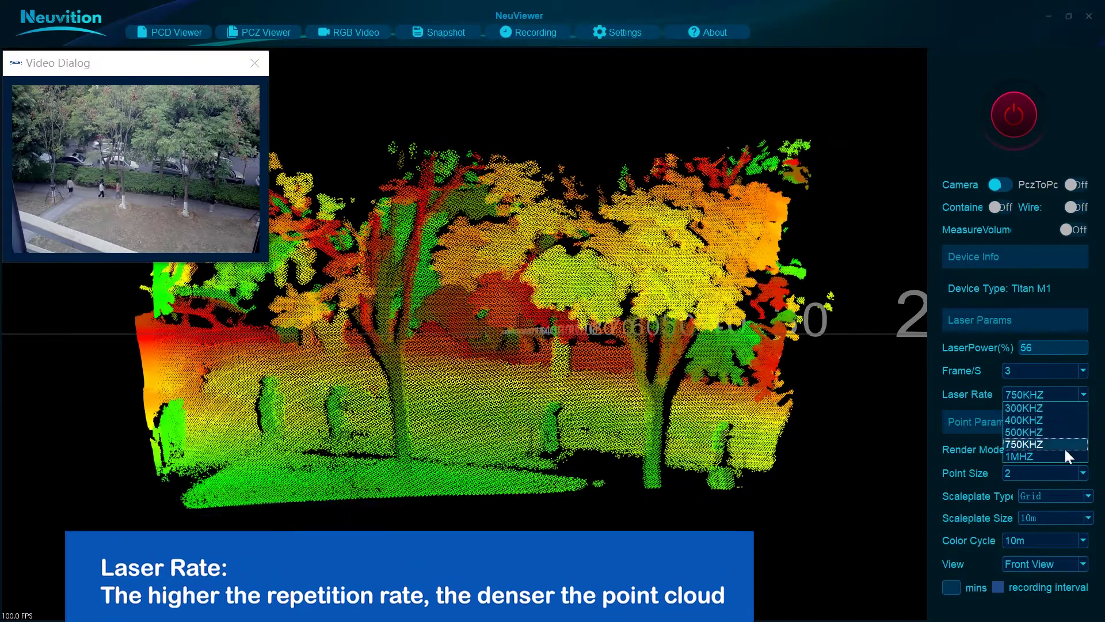
{"action": "left_click", "coordinate": [1064, 451]}
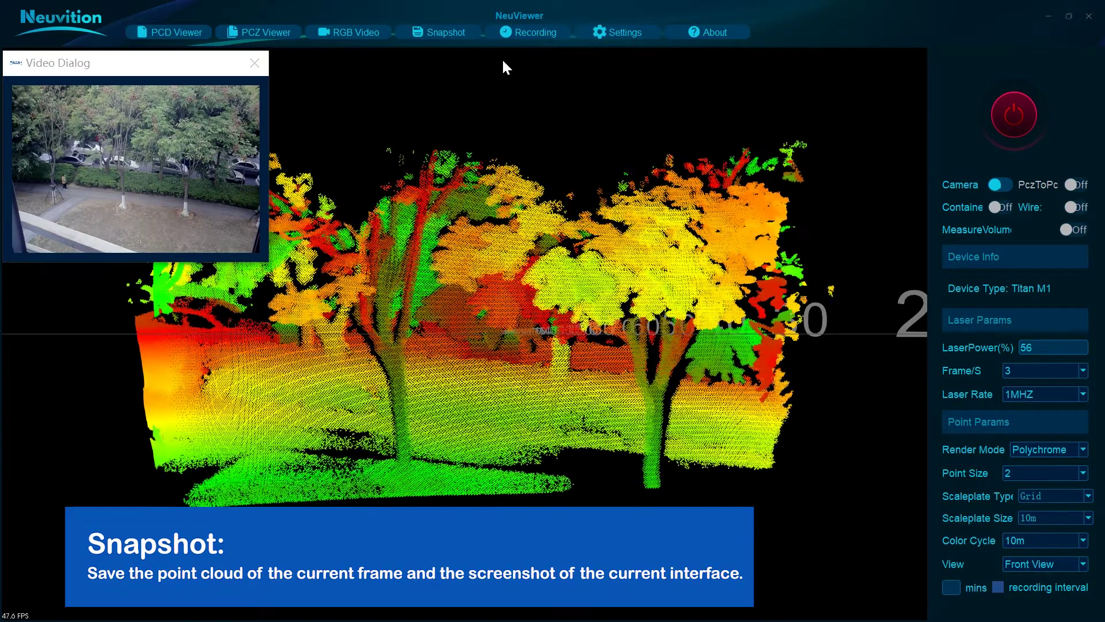
Step: Take a snapshot, then record a Point With Video clip for about 14 seconds and stop it
{"action": "left_click", "coordinate": [458, 33]}
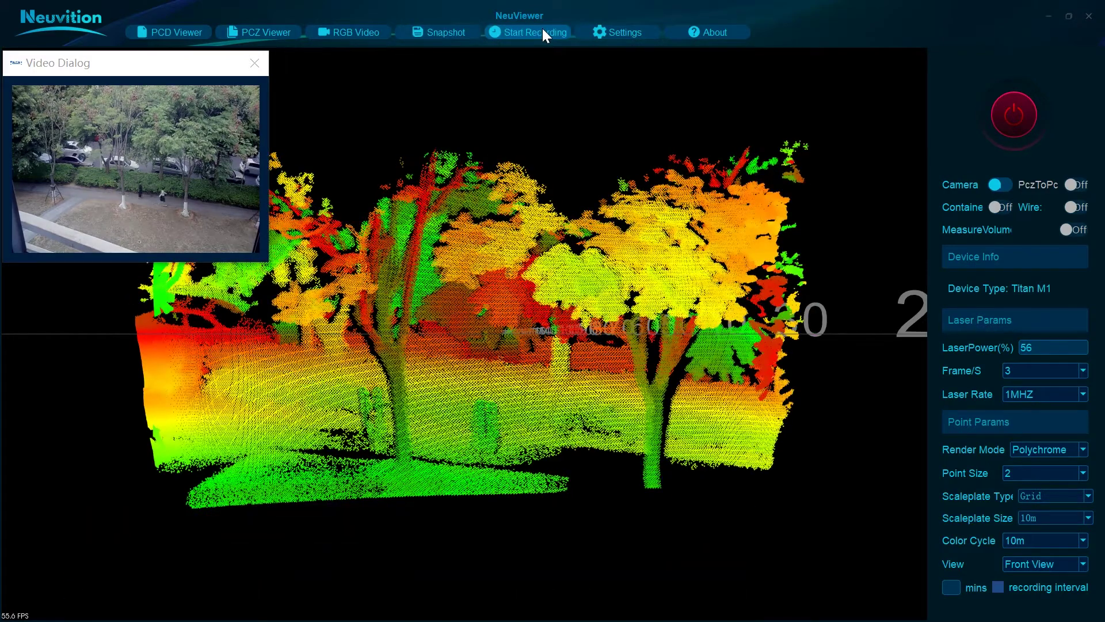
{"action": "left_click", "coordinate": [542, 30]}
{"action": "left_click", "coordinate": [646, 328]}
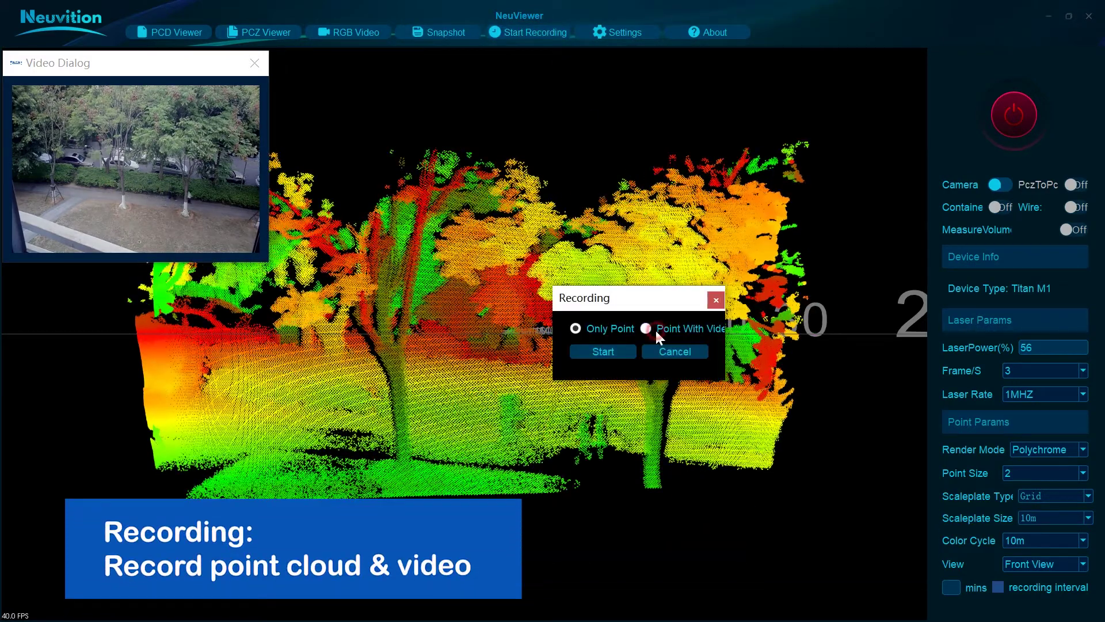
{"action": "left_click", "coordinate": [615, 350]}
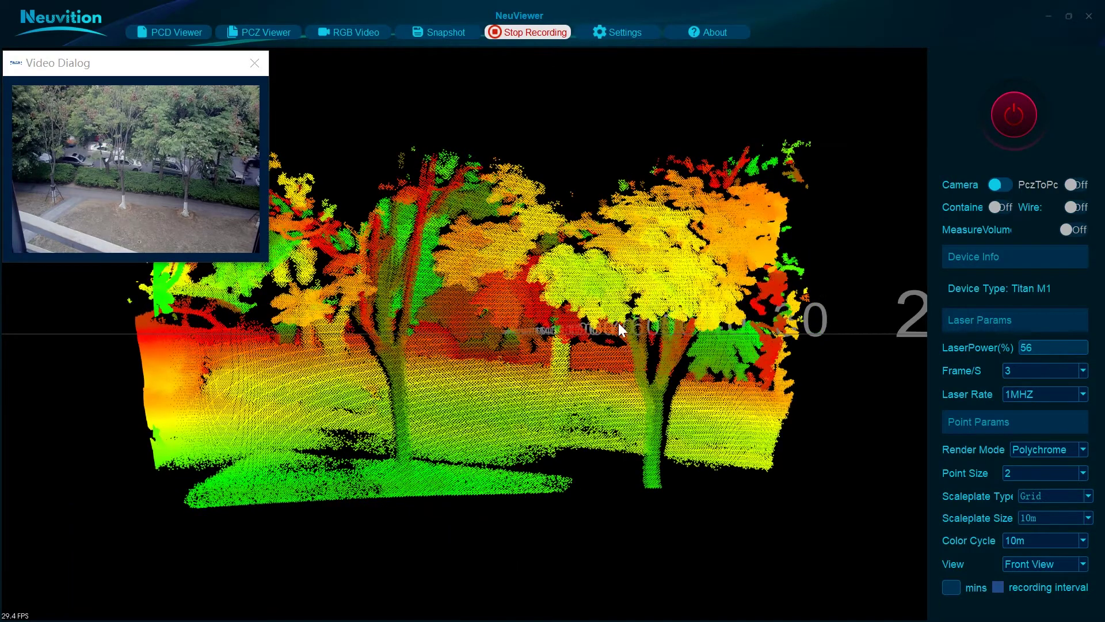
{"action": "left_click", "coordinate": [535, 32]}
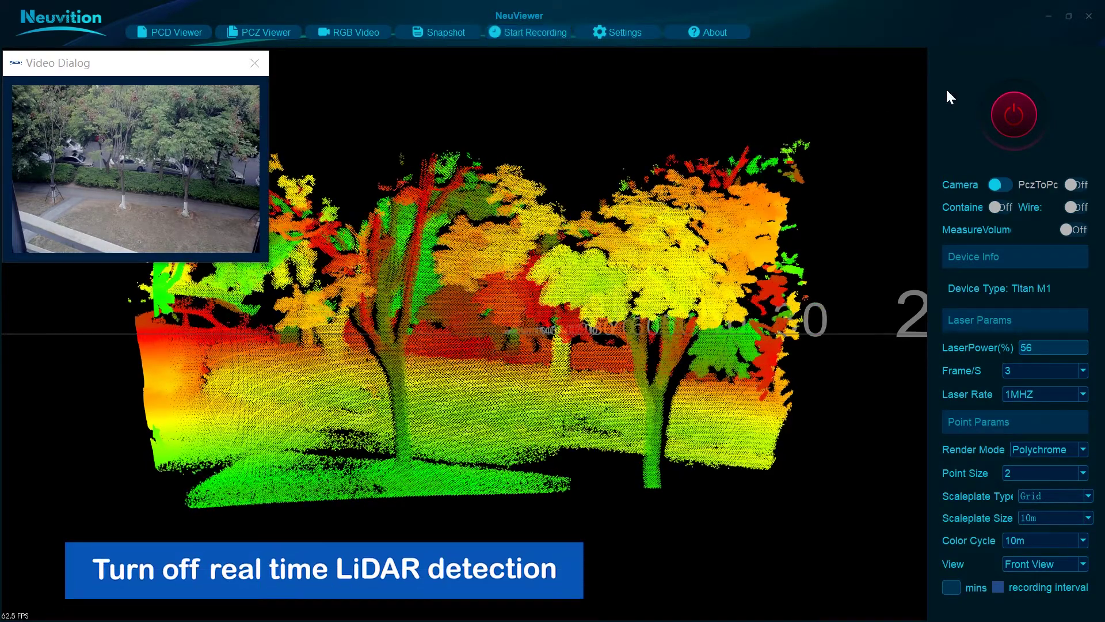
Step: Close the Video Dialog, power off the LiDAR, and load the snapshot .pcd file in PCD Viewer
{"action": "left_click", "coordinate": [255, 62]}
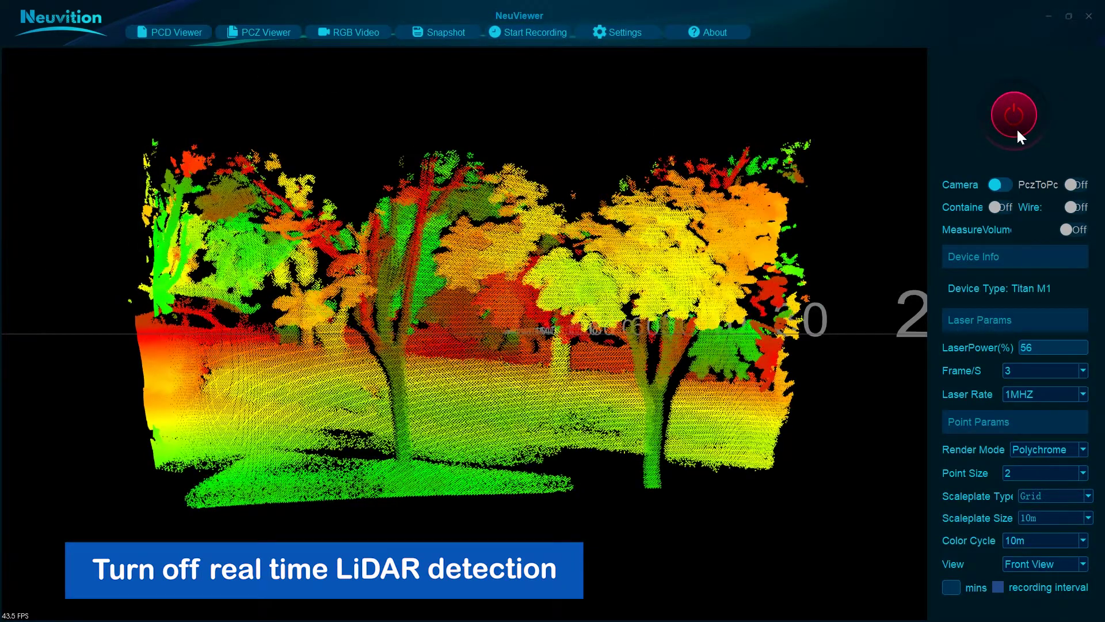
{"action": "left_click", "coordinate": [1016, 118]}
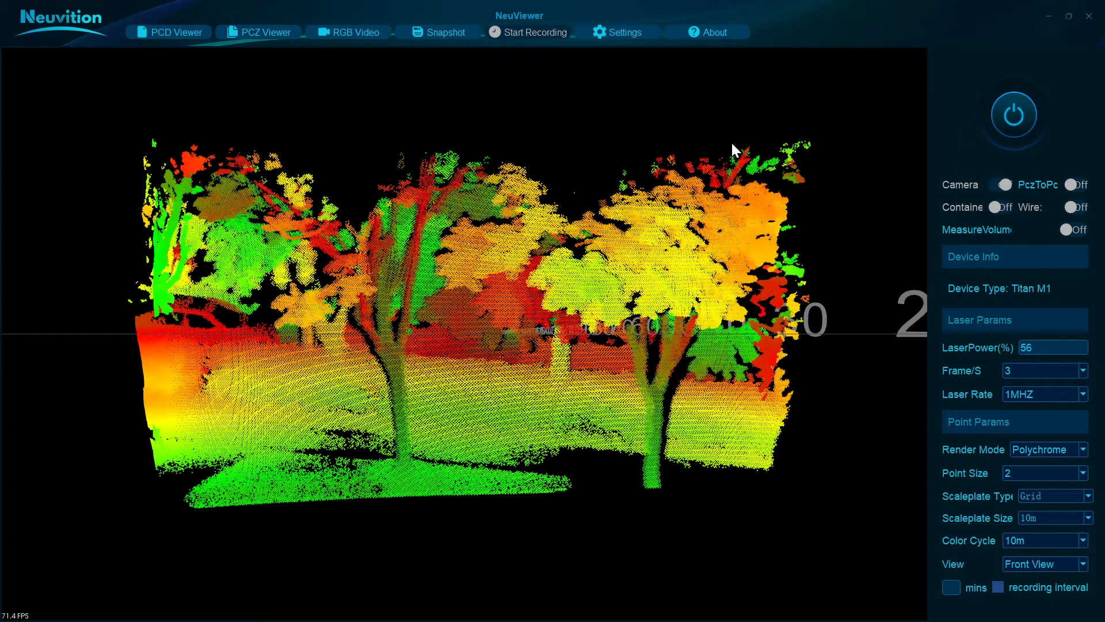
{"action": "left_click", "coordinate": [188, 33]}
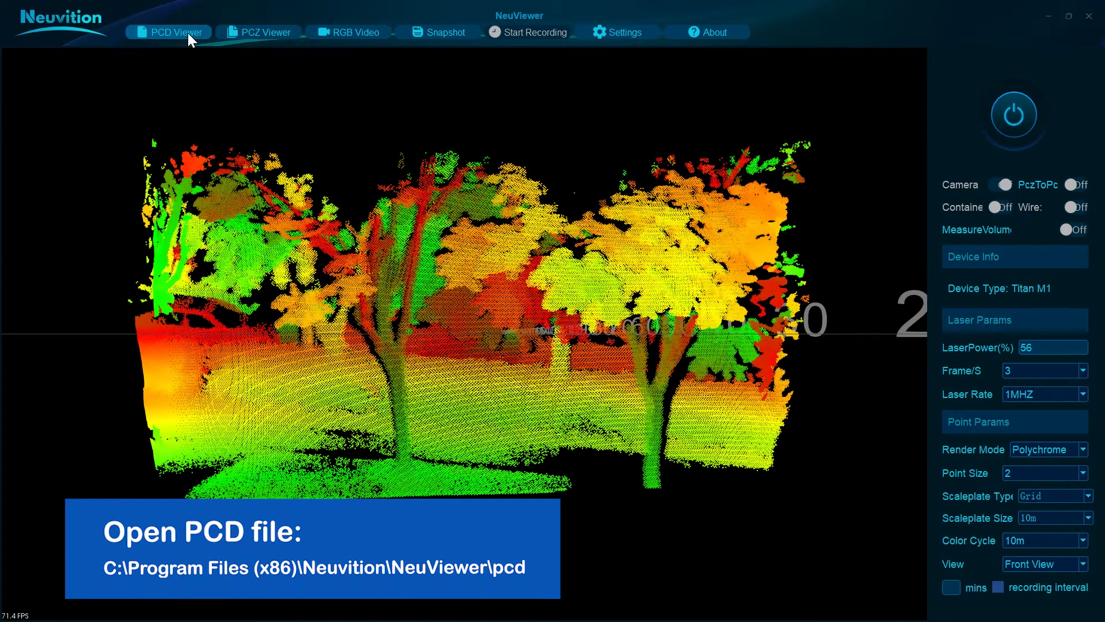
{"action": "double_click", "coordinate": [564, 195]}
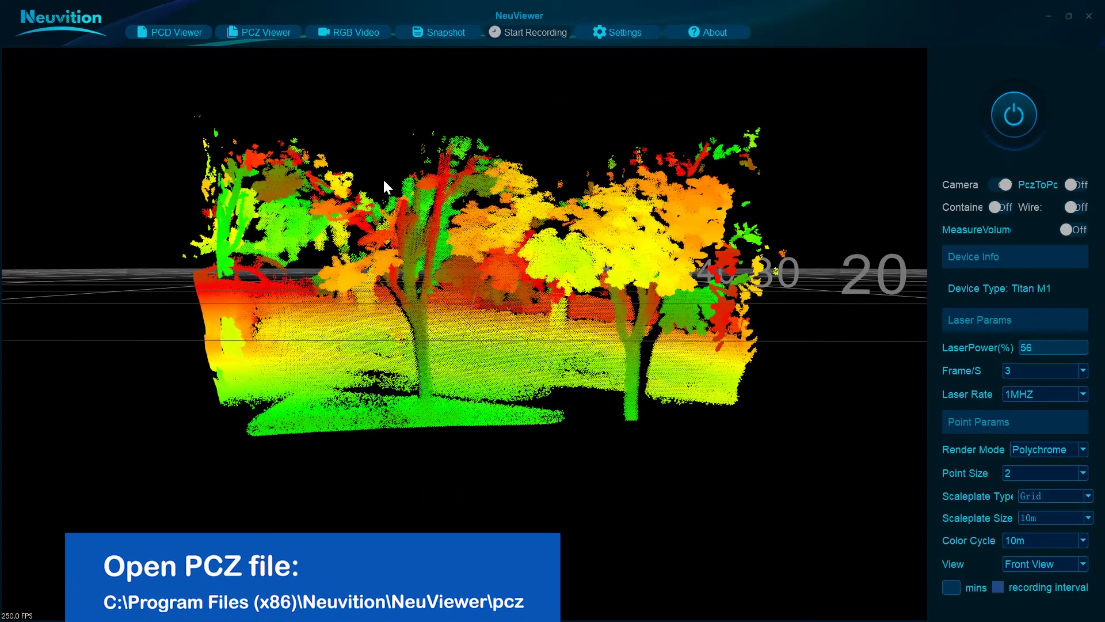
Step: Open neuvition_0420_180850.pcz in PCZ Viewer, play it, and move its video to the upper left
{"action": "left_click", "coordinate": [267, 35]}
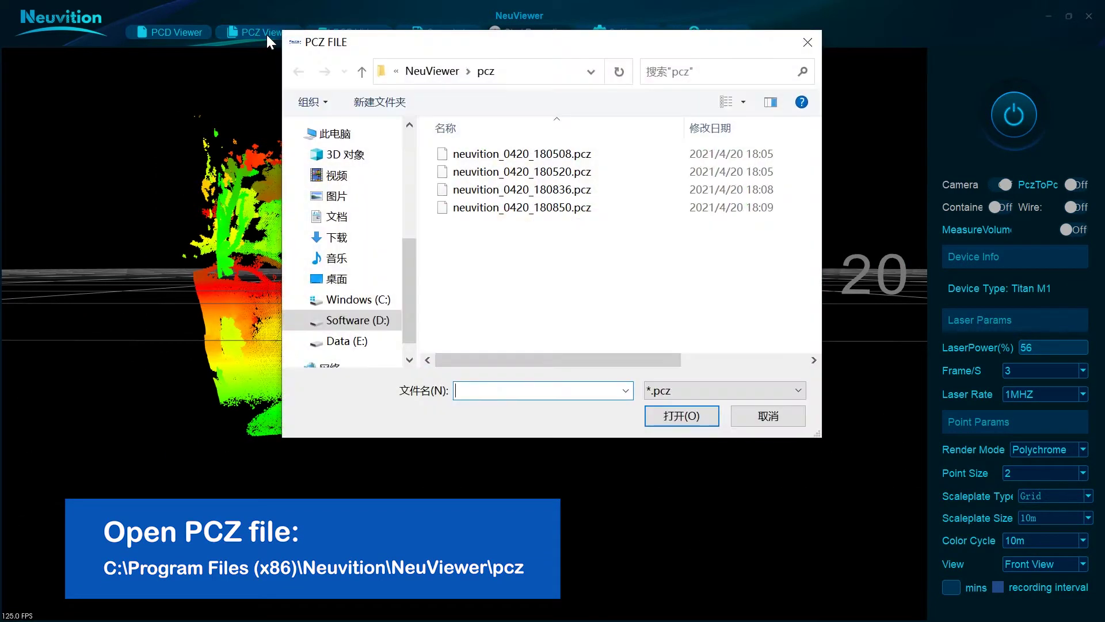
{"action": "double_click", "coordinate": [541, 207]}
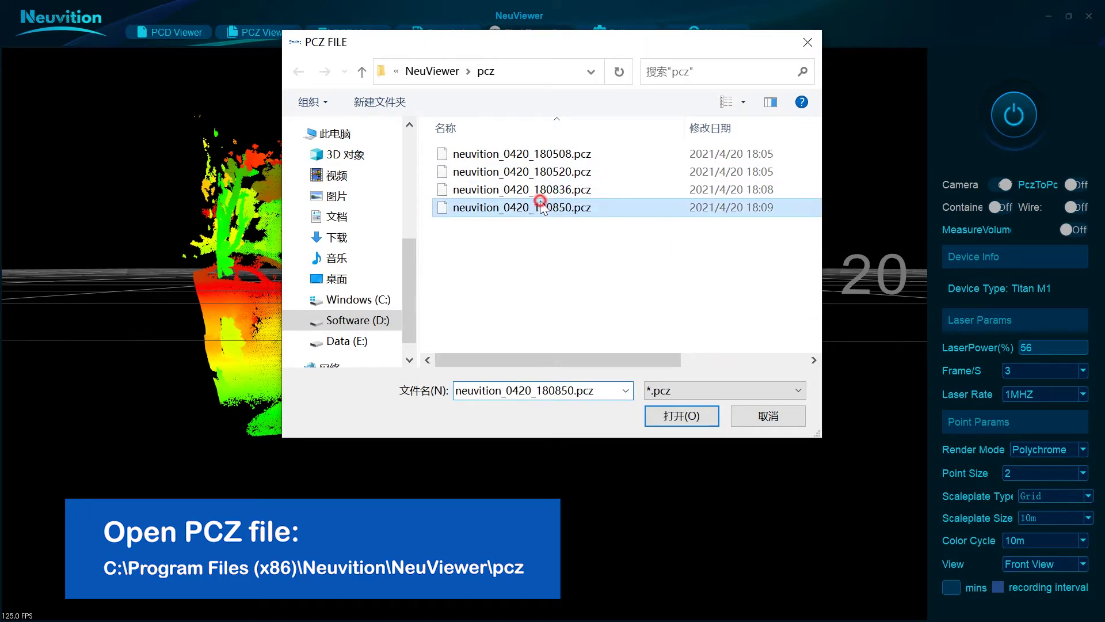
{"action": "left_click", "coordinate": [22, 597]}
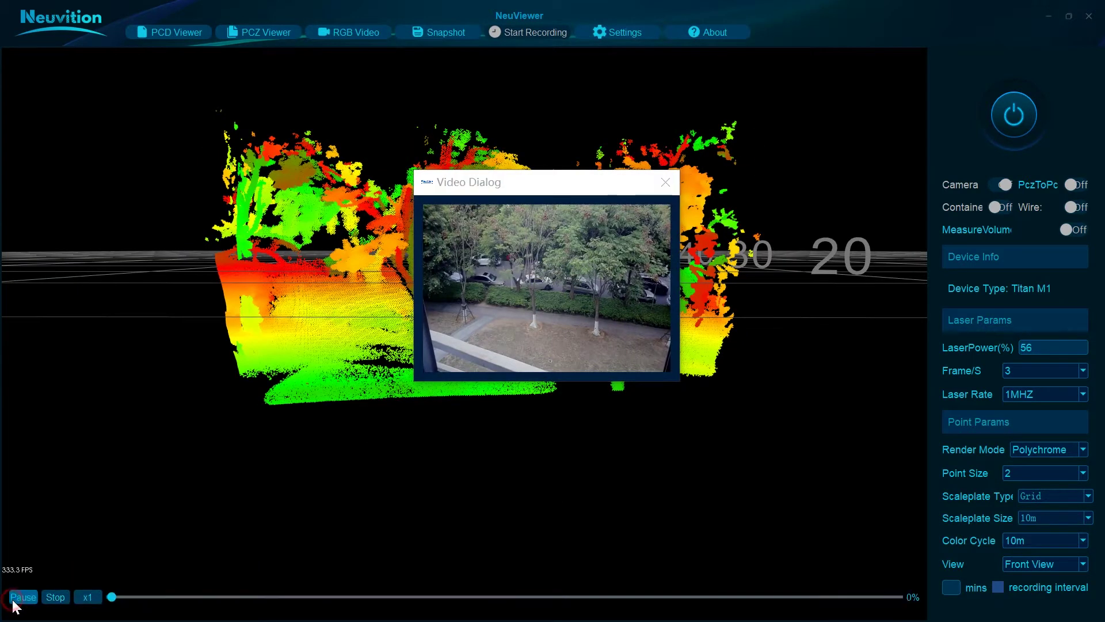
{"action": "left_click_drag", "start_coordinate": [555, 191], "coordinate": [159, 140]}
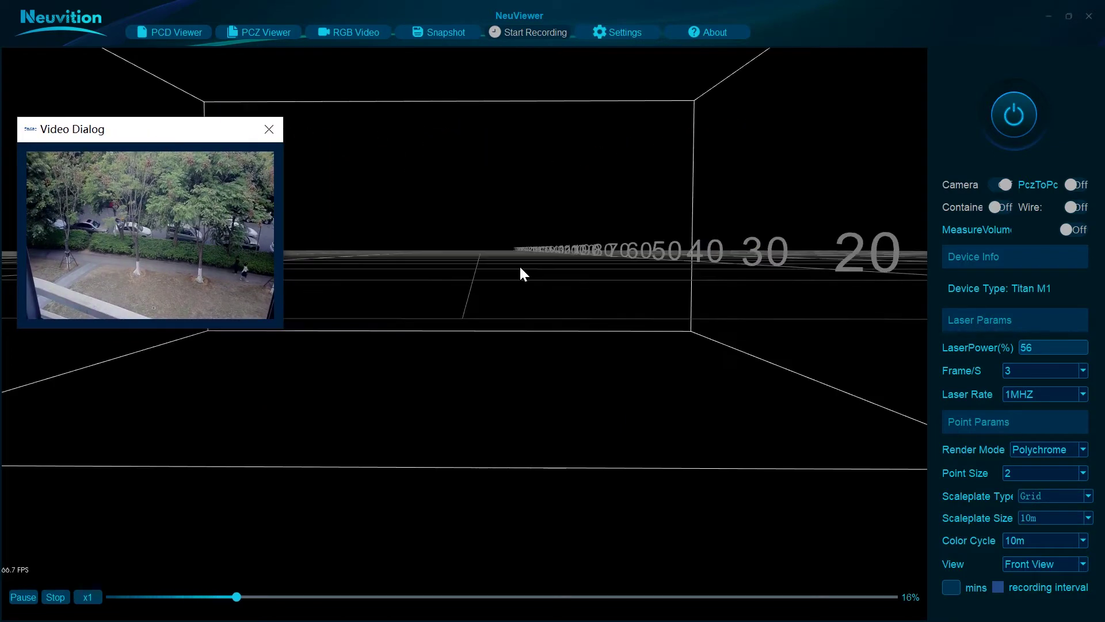
{"action": "scroll", "coordinate": [519, 265], "scroll_direction": "up", "scroll_amount": 3}
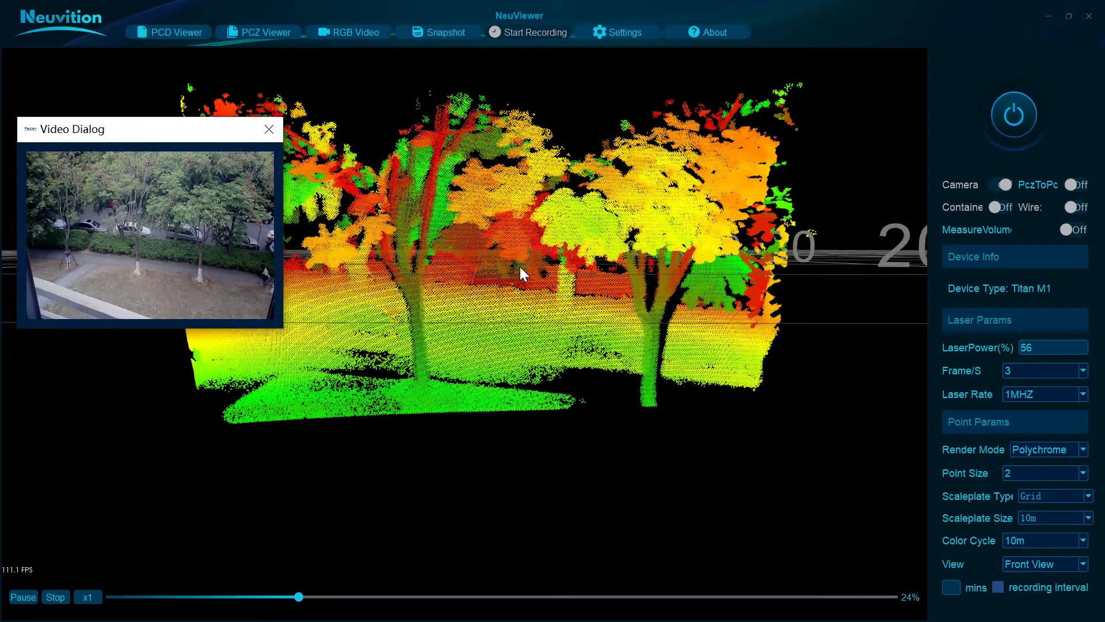